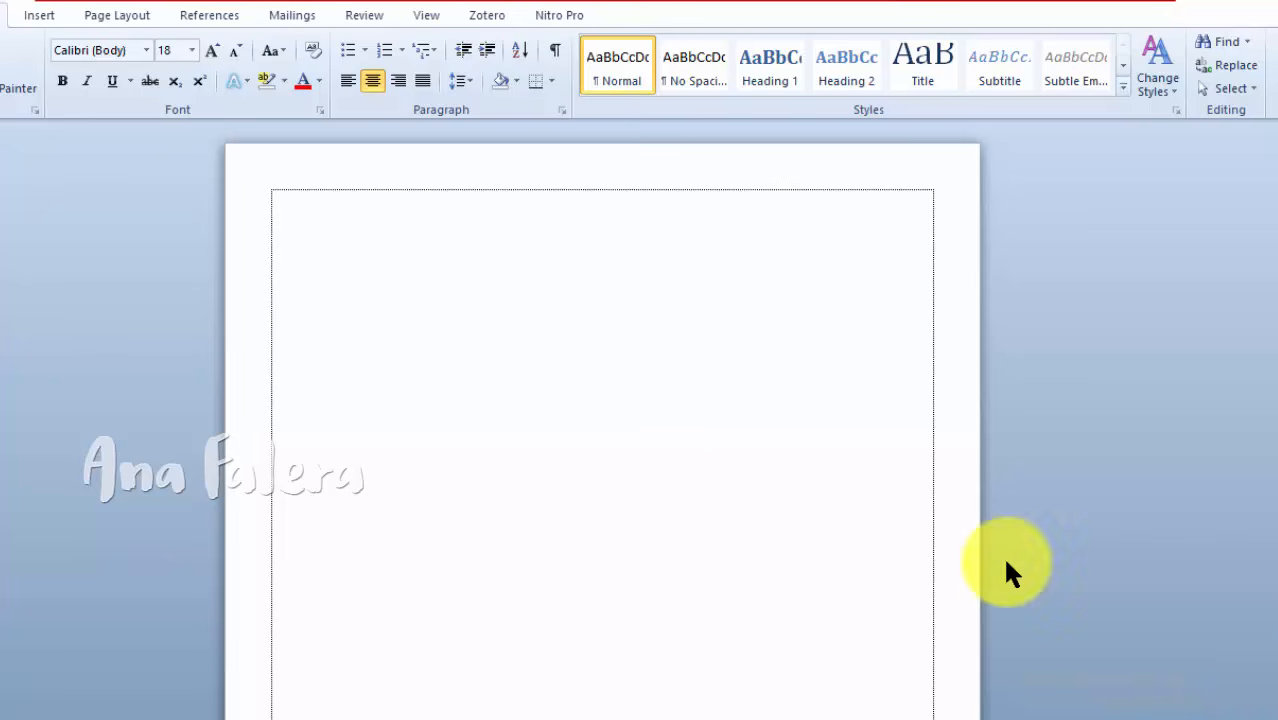
# Step: Enter the centred title DAFTAR ISI in the first line of the page and start a new line below it
pyautogui.click(342, 205)
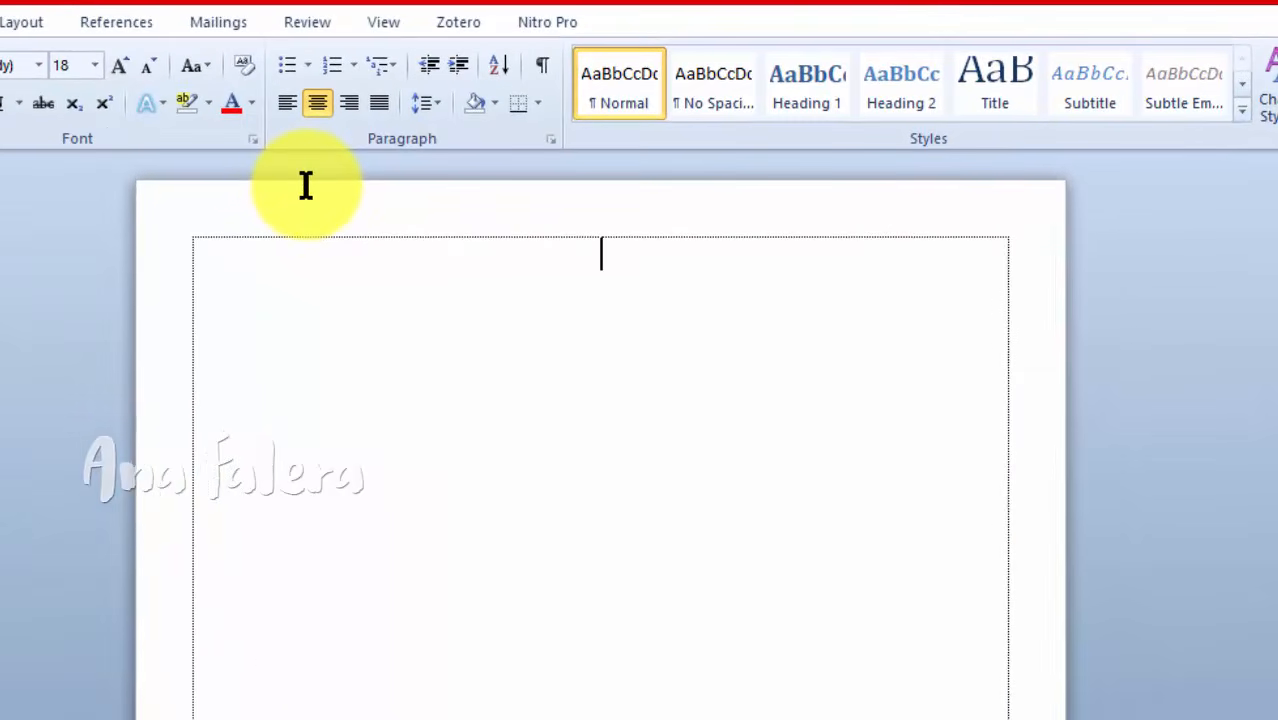
pyautogui.write('DAFTAR ISI')
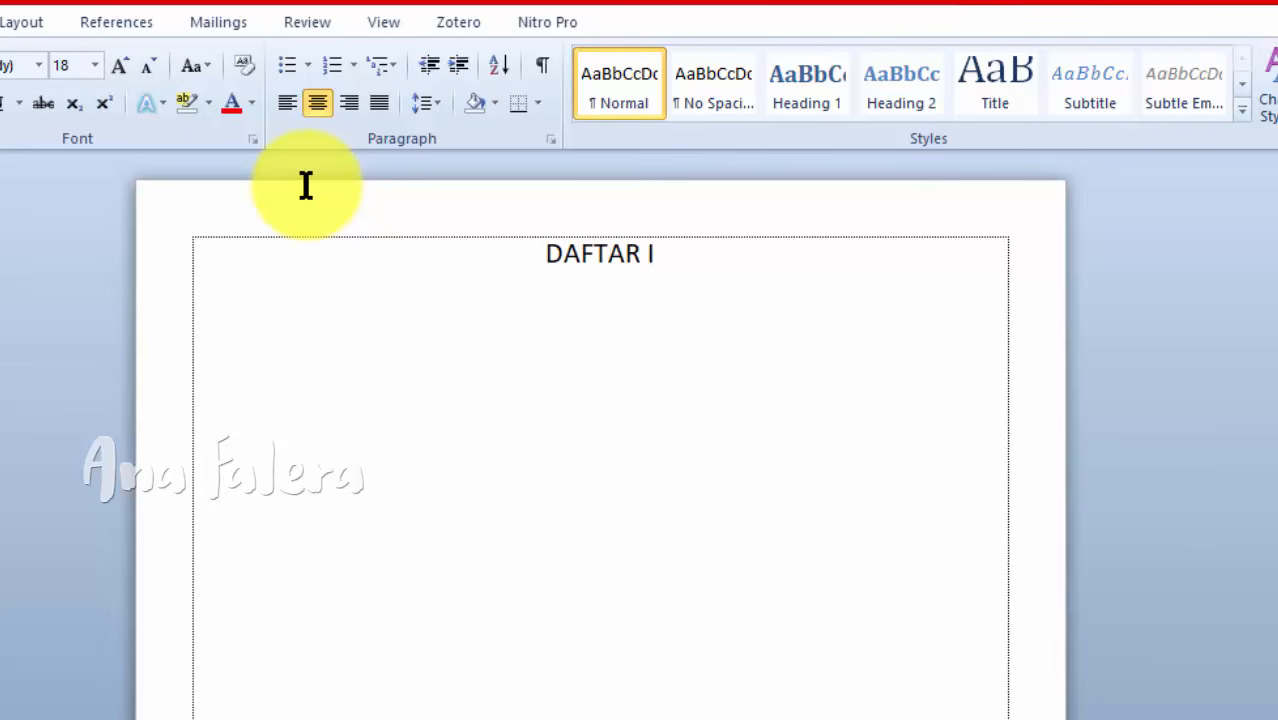
pyautogui.press('Return')
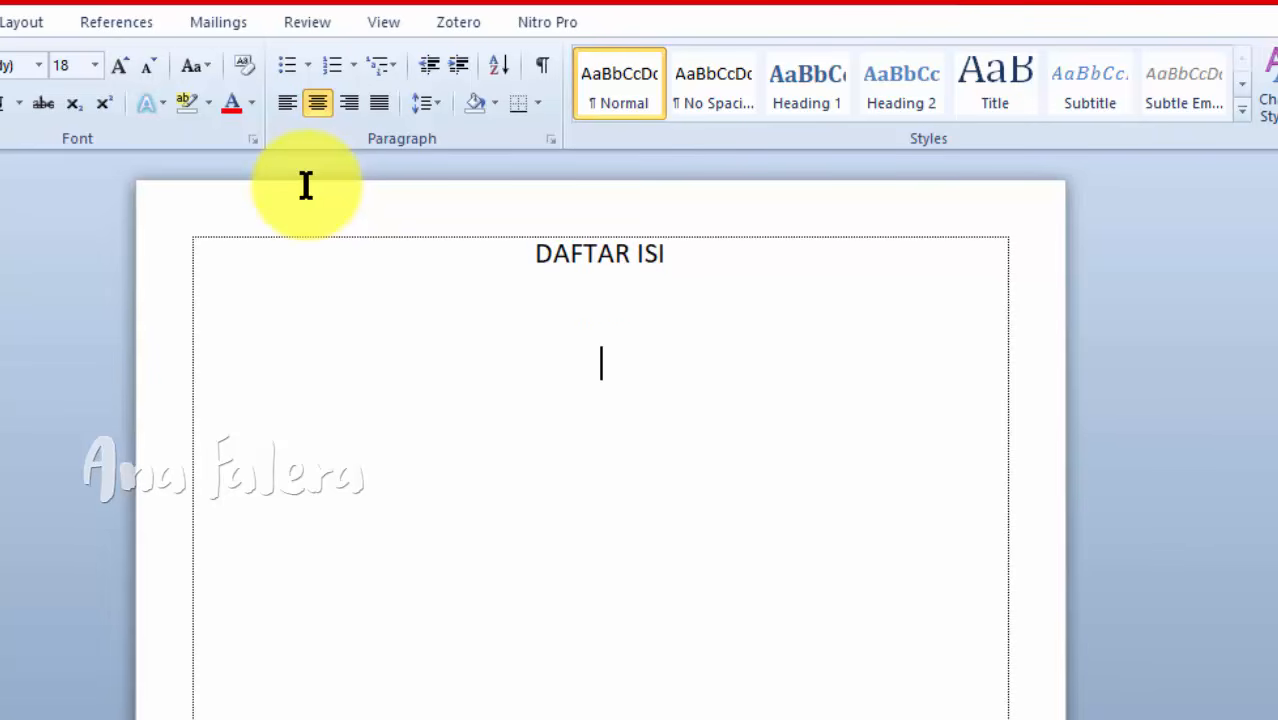
# Step: Add justified lines HALAMAN JUDUL, KATA PENGANTAR and DAFTAR ISI below the title
pyautogui.click(386, 96)
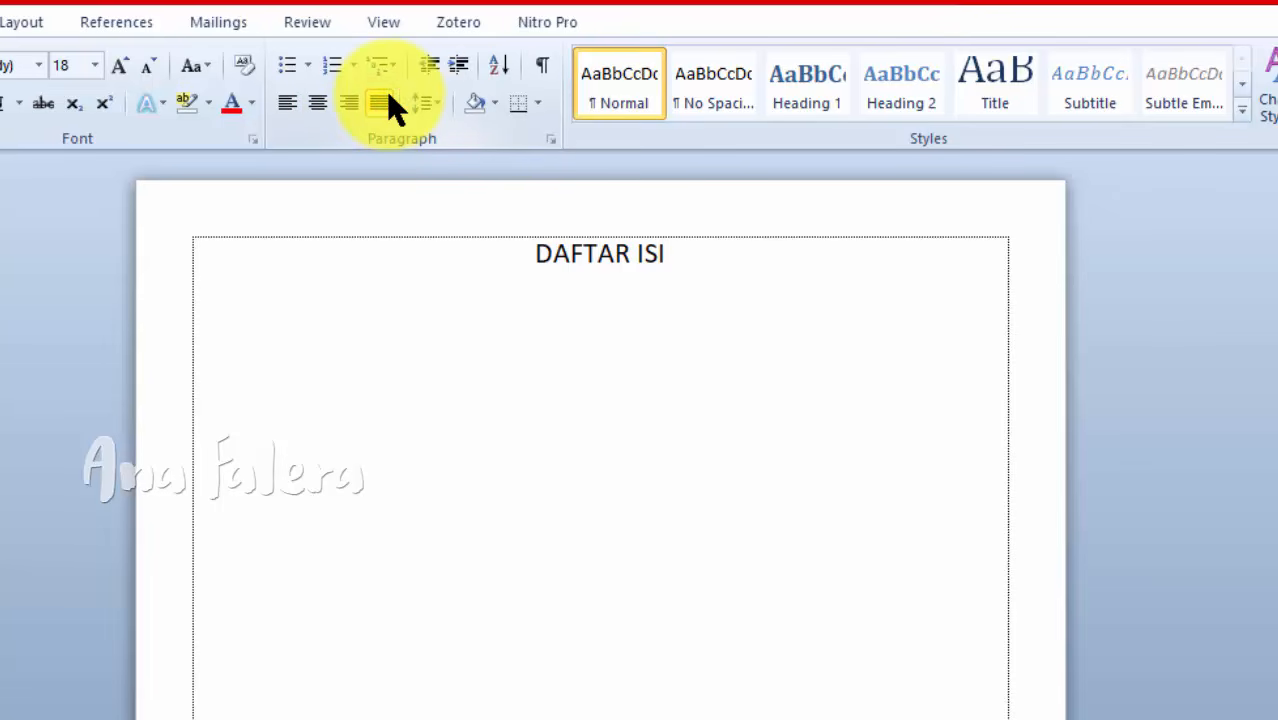
pyautogui.write('HALAMAN JUDUL ')
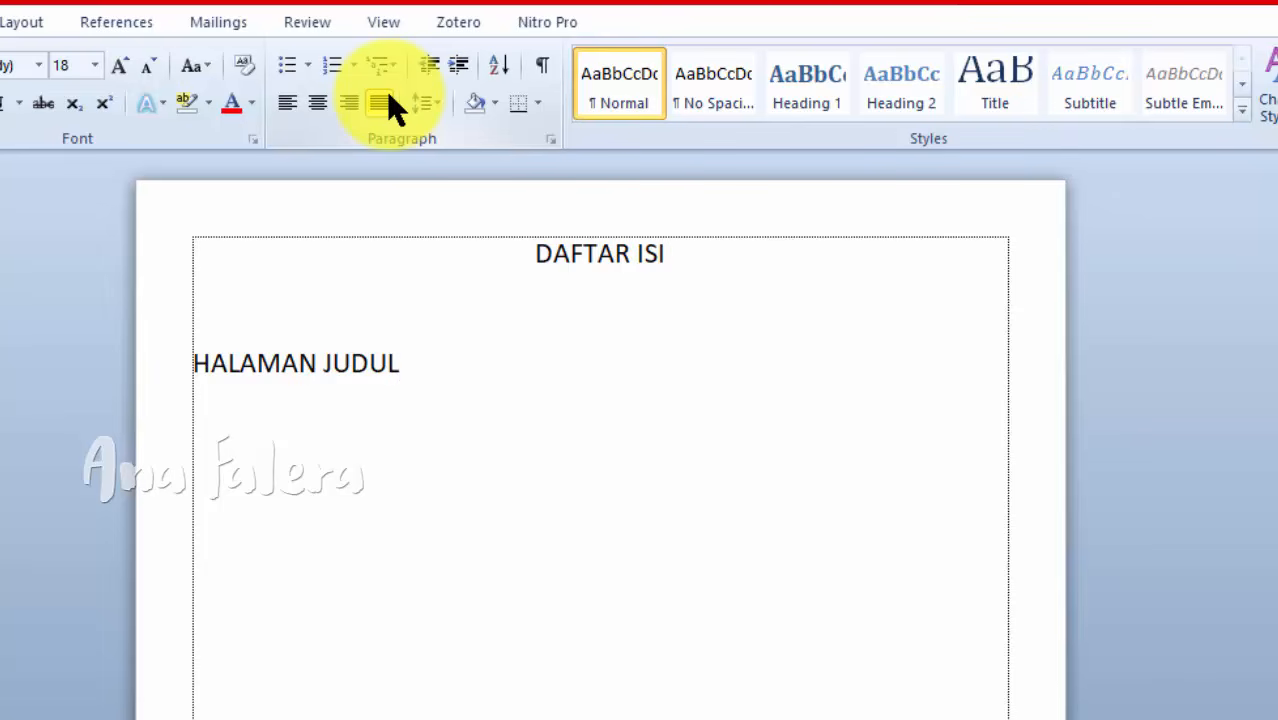
pyautogui.write('KATA PENGANTAR ')
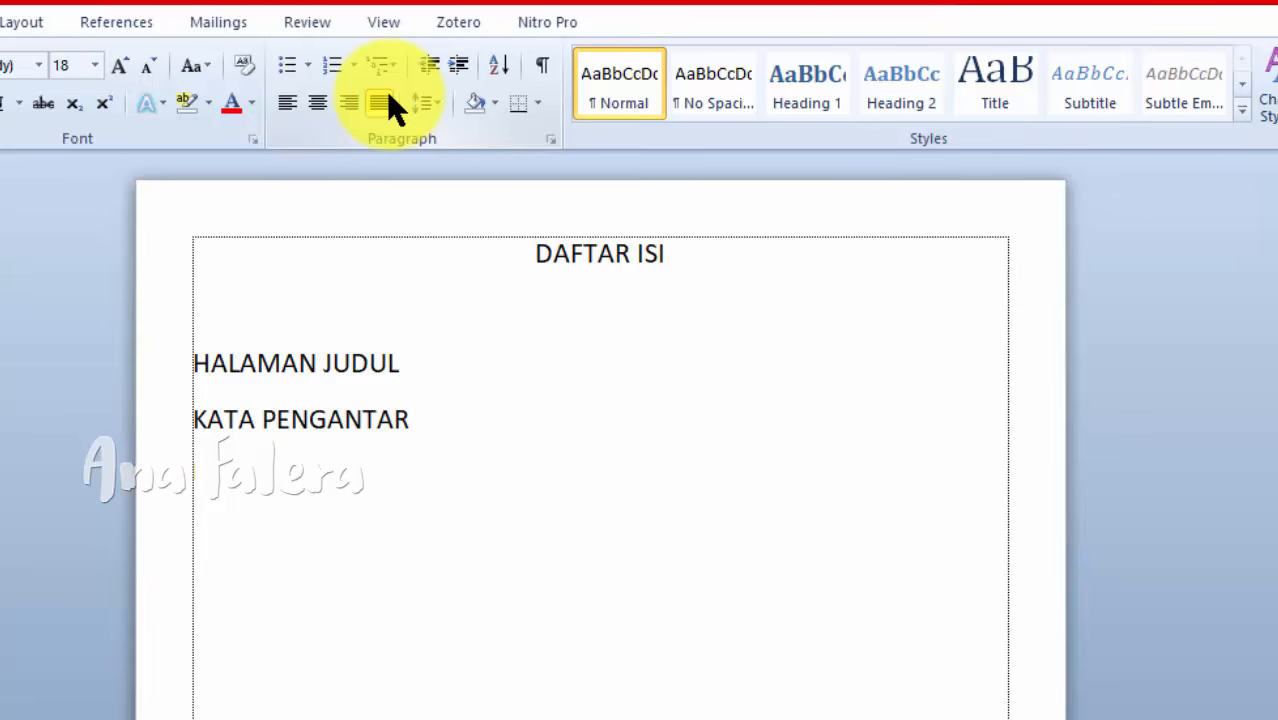
pyautogui.write('DAFTAR ISI  ')
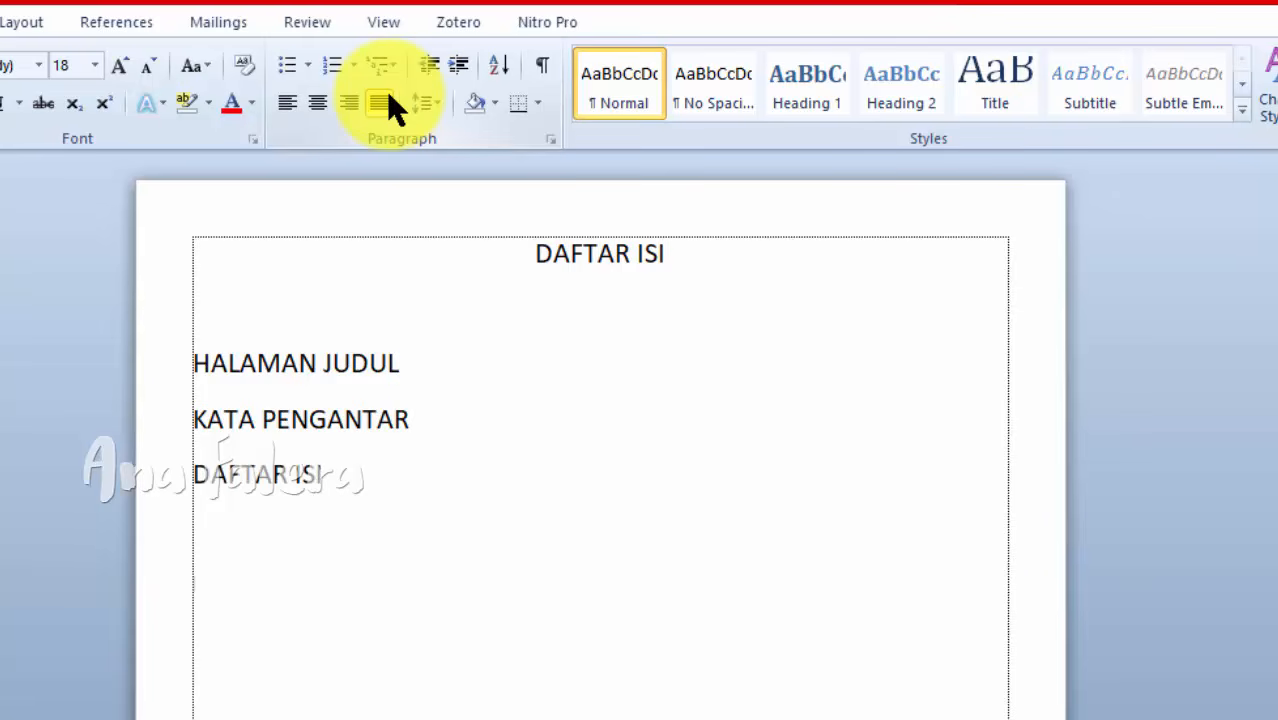
pyautogui.write('BAB I PENDAHU')
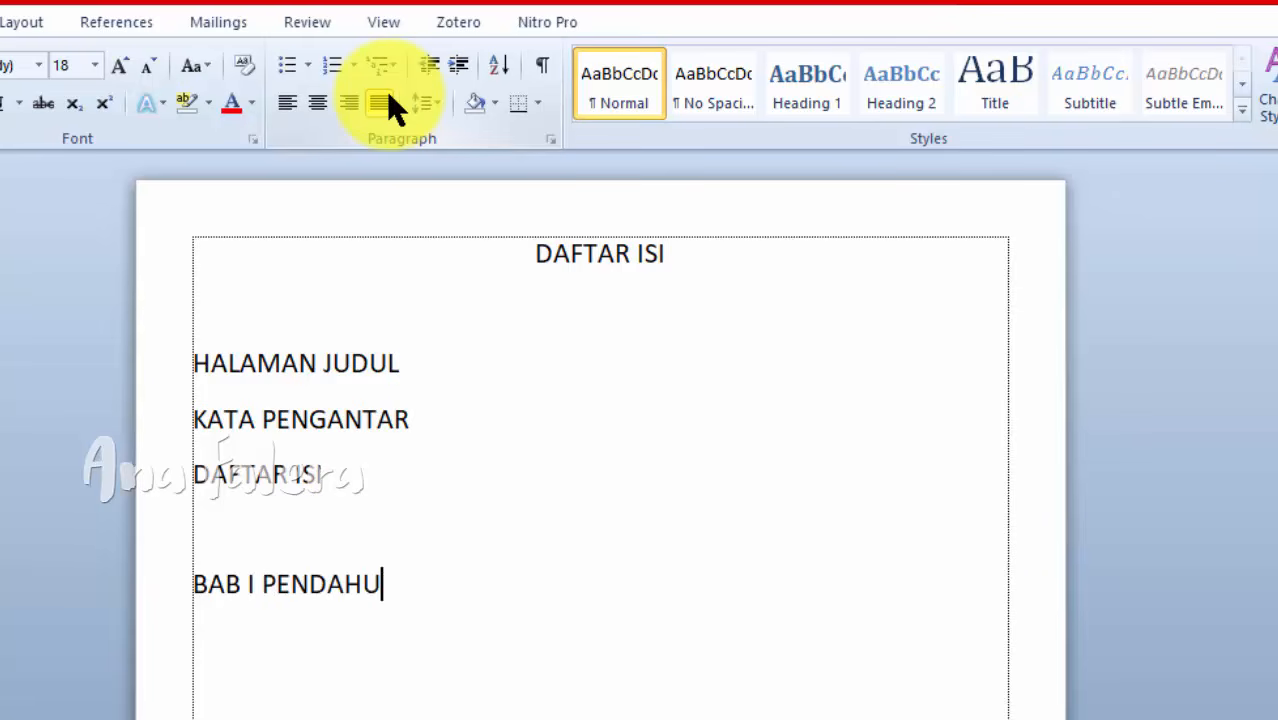
pyautogui.write('LUAN')
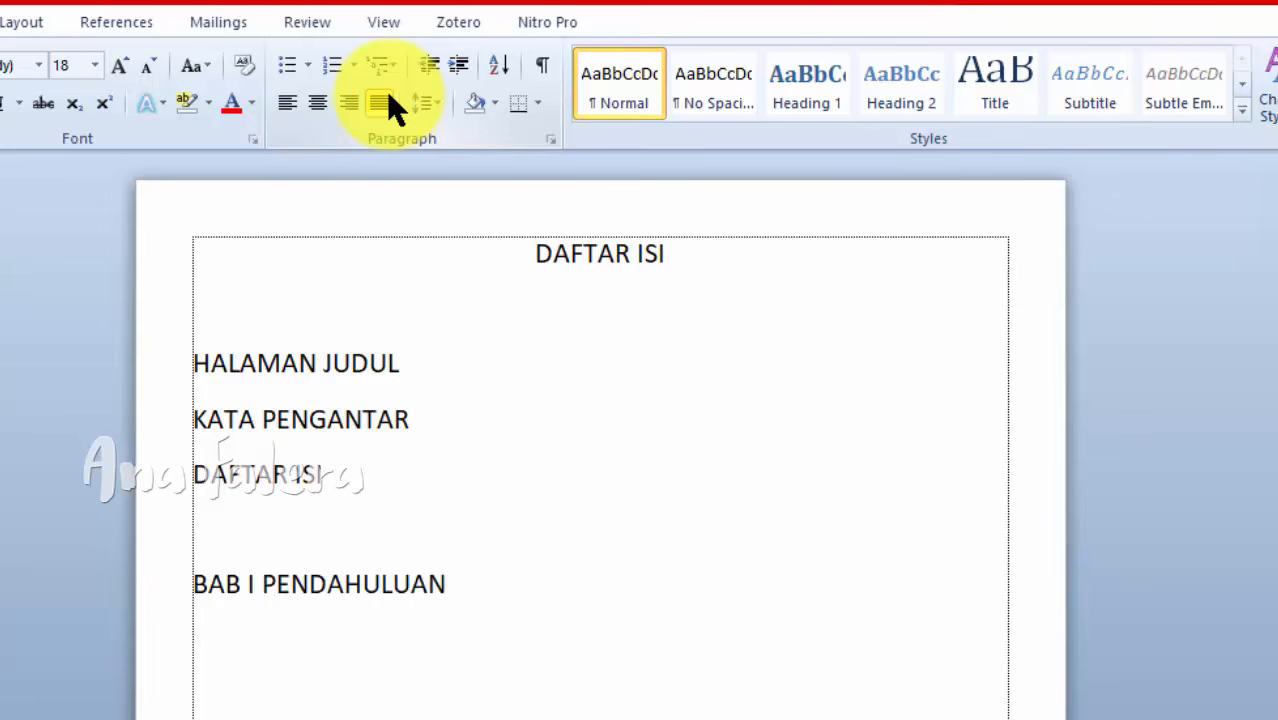
# Step: Add the heading BAB I PENDAHULUAN with lettered list items A. LATAR BELAKANG and B. RUMUSAN MASALAH
pyautogui.press('Return')
pyautogui.write('A. LATAR BELAK')
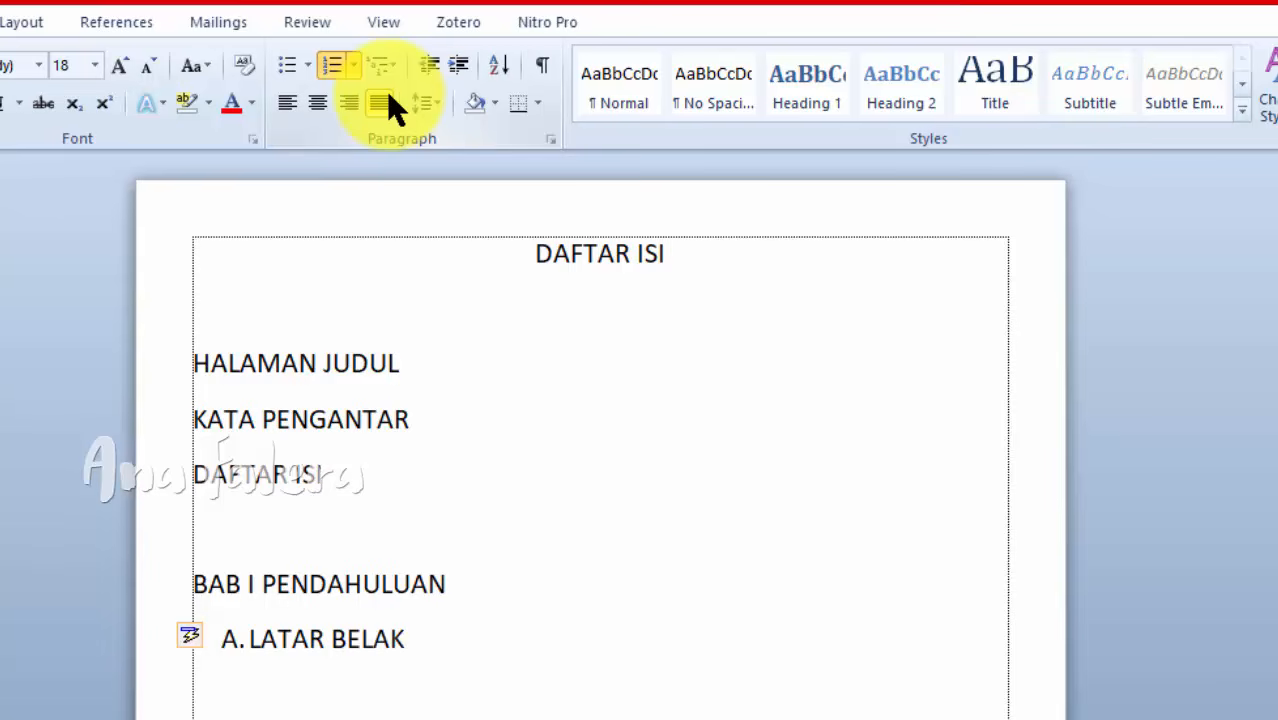
pyautogui.write('ANG')
pyautogui.press('Return')
pyautogui.write('RUM')
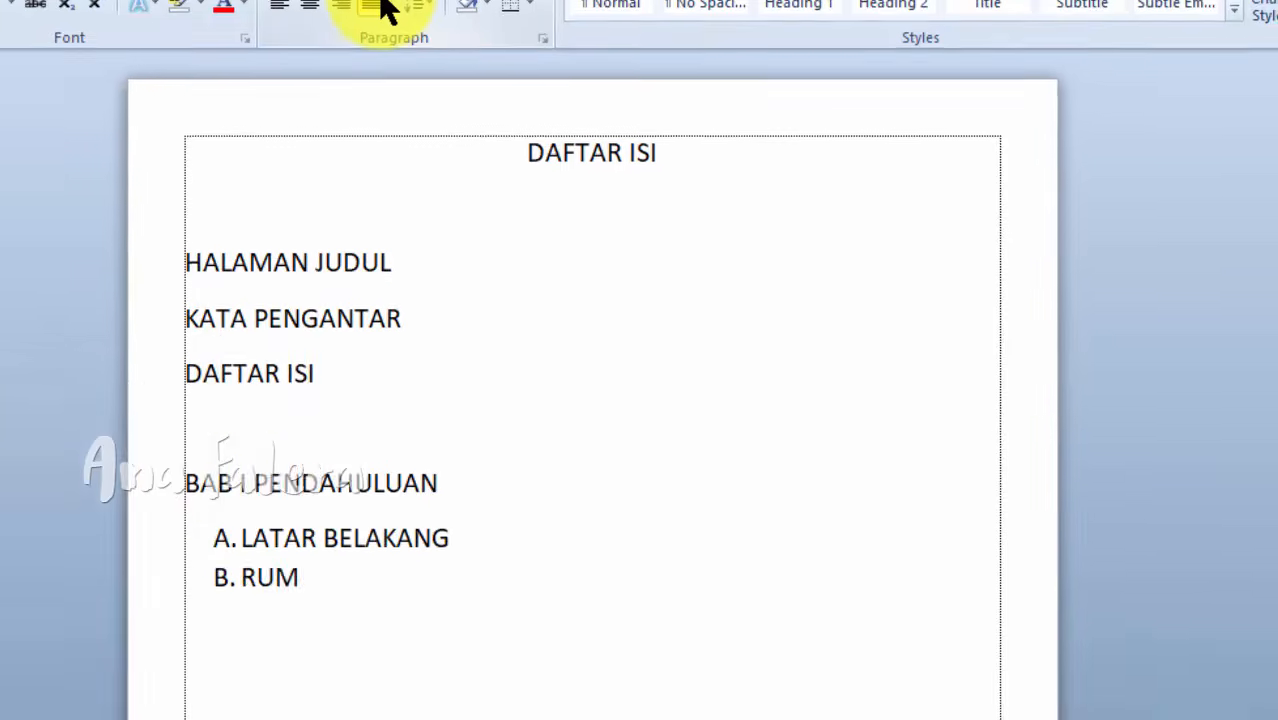
pyautogui.write('USAN MASALAH')
pyautogui.press('Return')
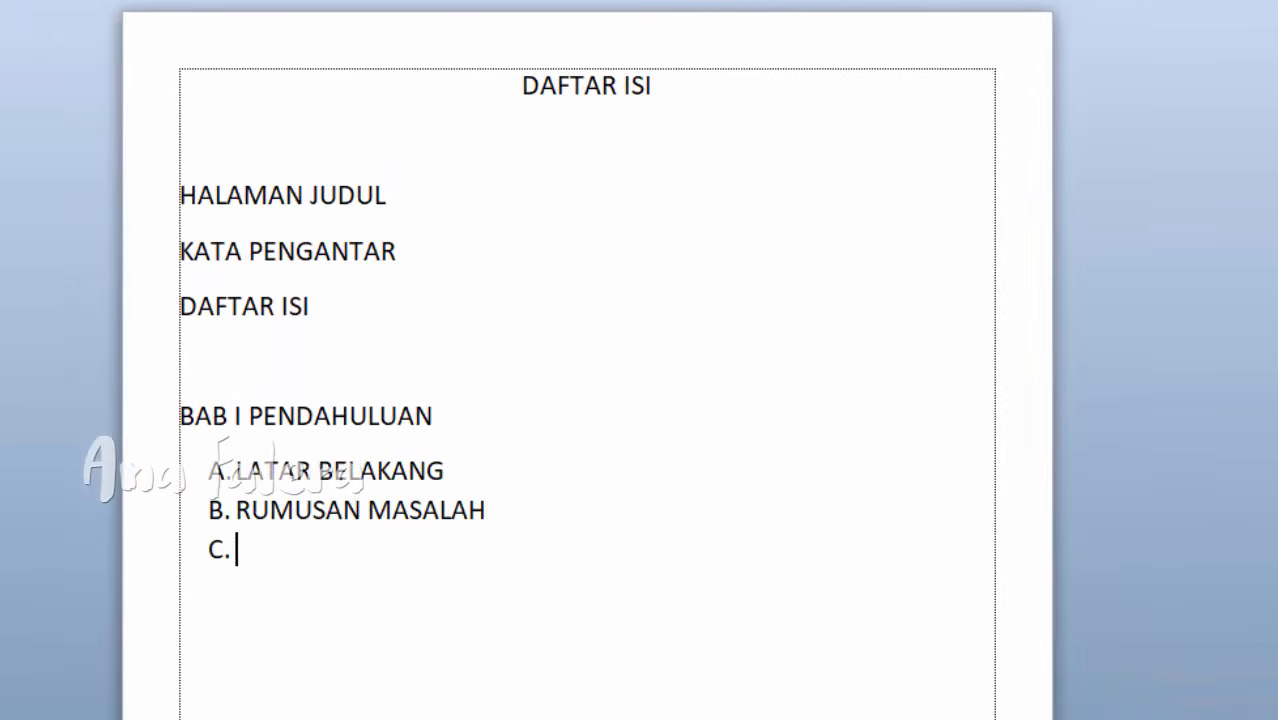
# Step: Enter TUJUAN PENELITIAN as item C of the BAB I list
pyautogui.write('UJU')
pyautogui.press('BackSpace')
pyautogui.press('BackSpace')
pyautogui.write('T')
pyautogui.press('BackSpace')
pyautogui.write('TU')
pyautogui.press('BackSpace')
pyautogui.press('BackSpace')
pyautogui.press('BackSpace')
pyautogui.write('TUJUA')
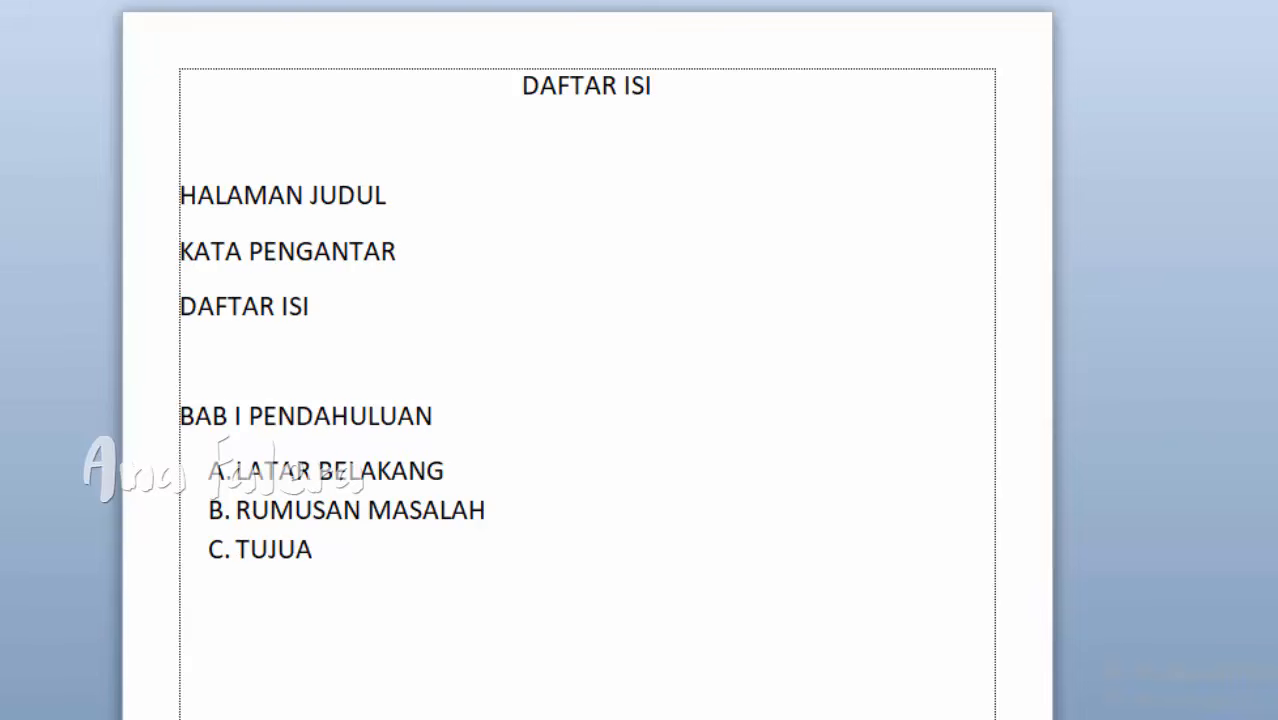
pyautogui.write('N PENELITIAN')
pyautogui.press('Return')
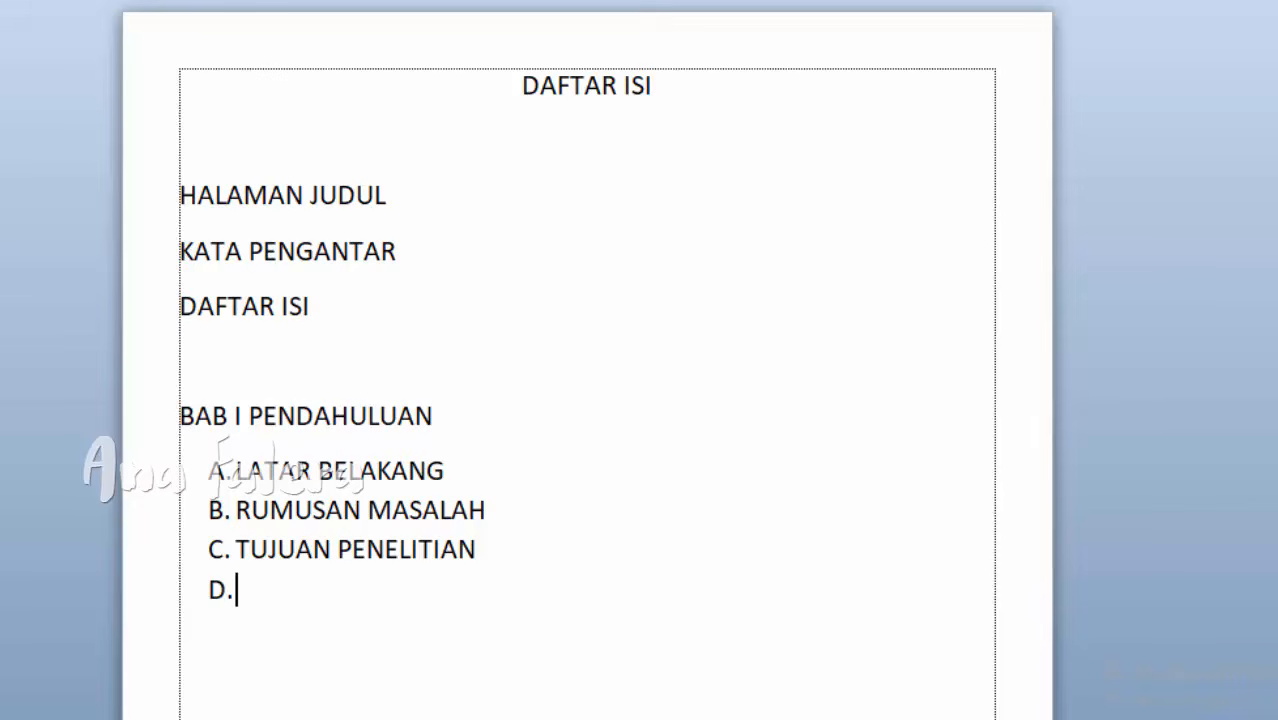
# Step: End the lettered list and add the heading BAB II KAJIAN PUSTAKA after a blank line
pyautogui.press('BackSpace')
pyautogui.press('BackSpace')
pyautogui.press('Return')
pyautogui.write('BAB')
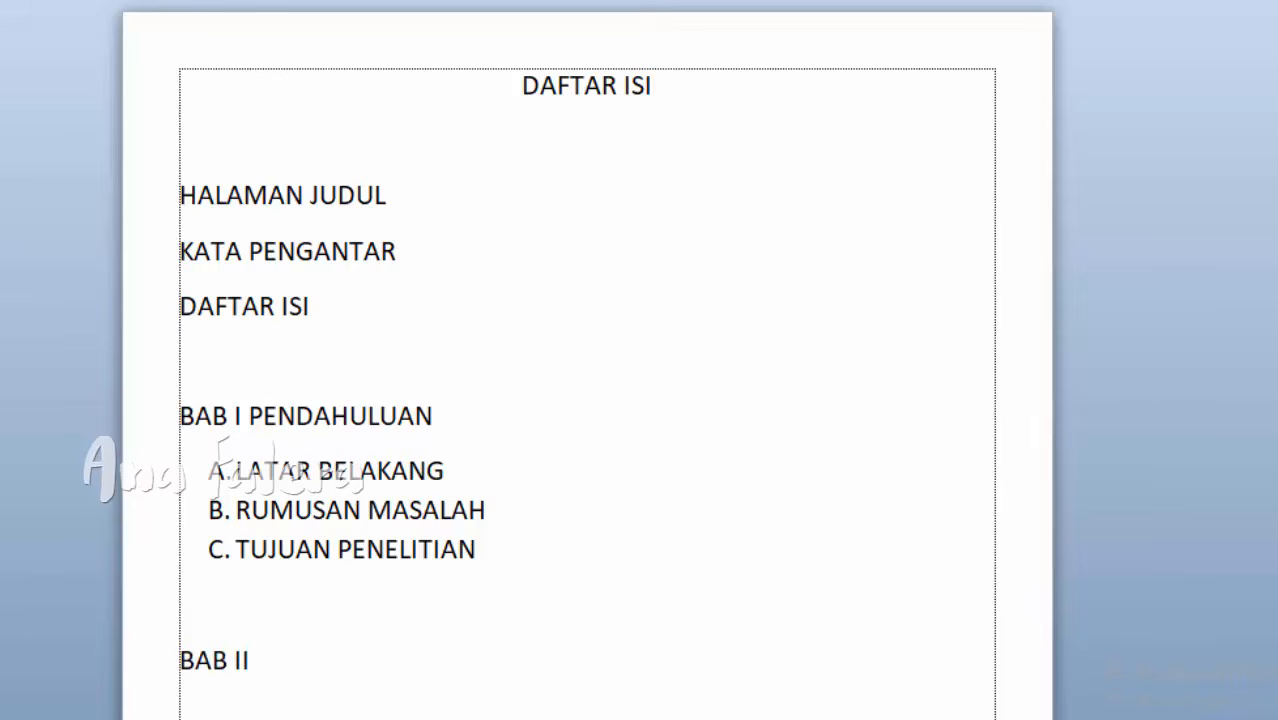
pyautogui.write(' II')
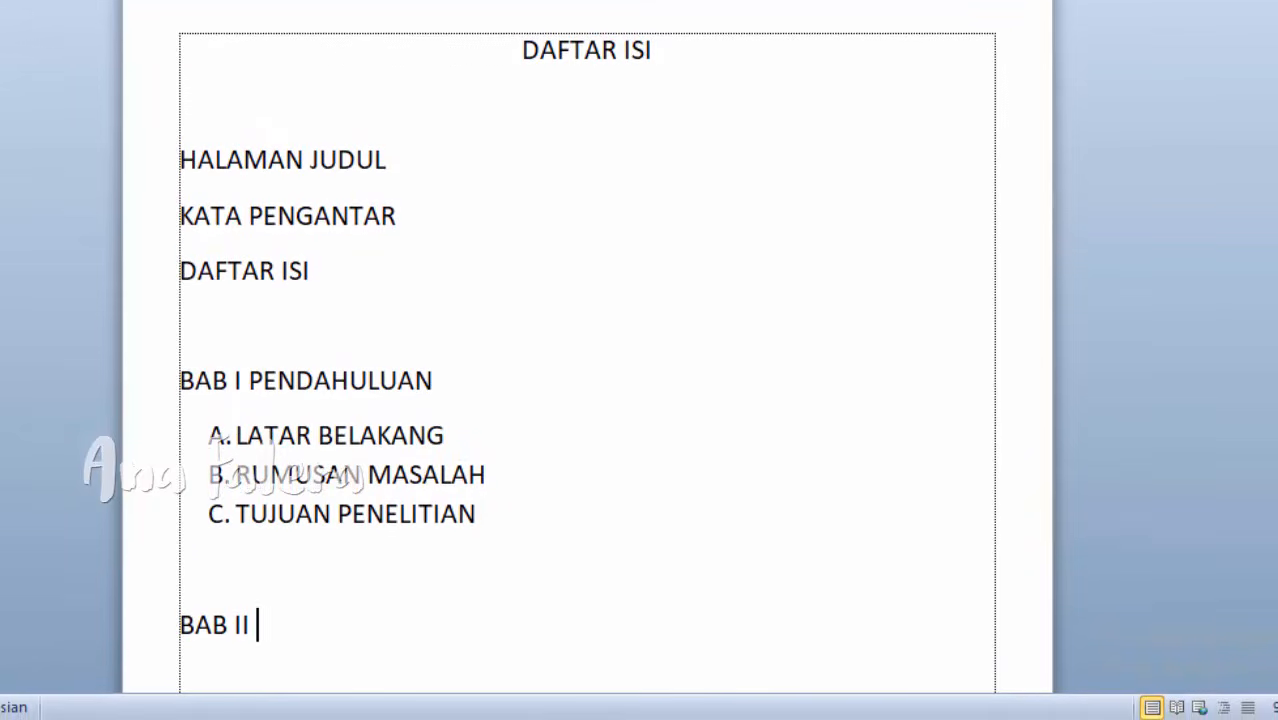
pyautogui.write(' KAJIAN PUSTAKA')
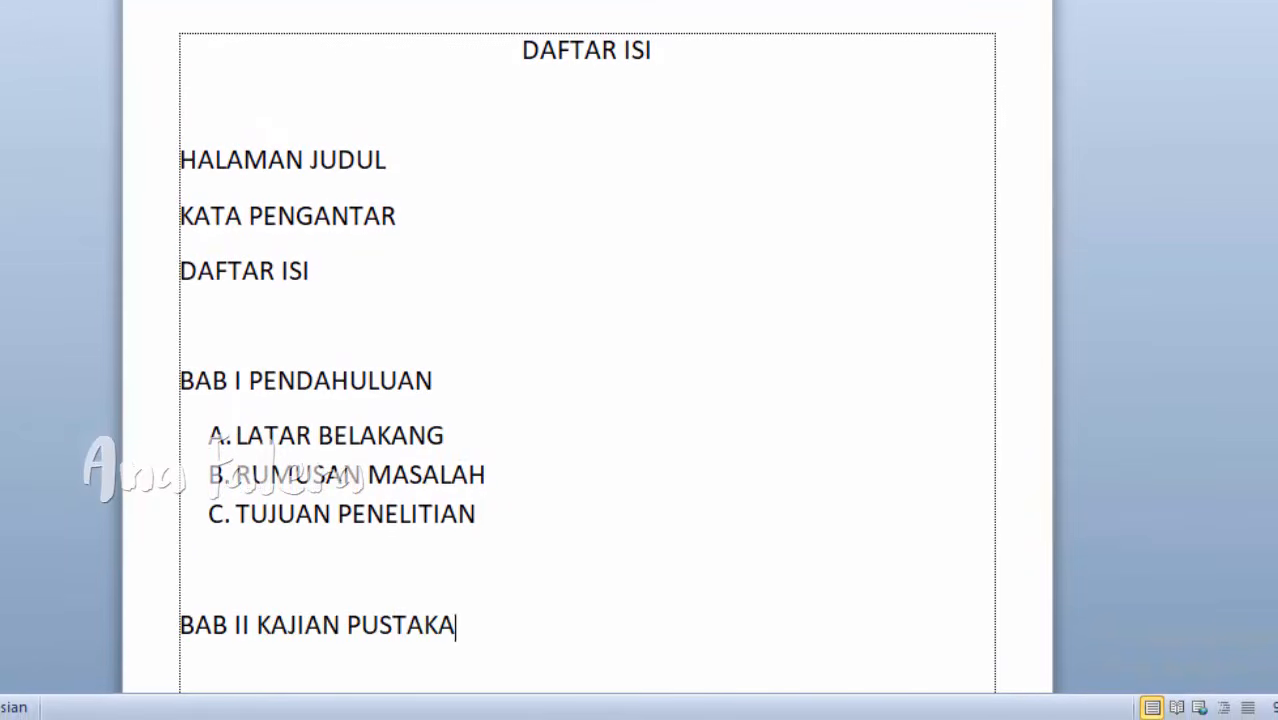
pyautogui.write('A. ')
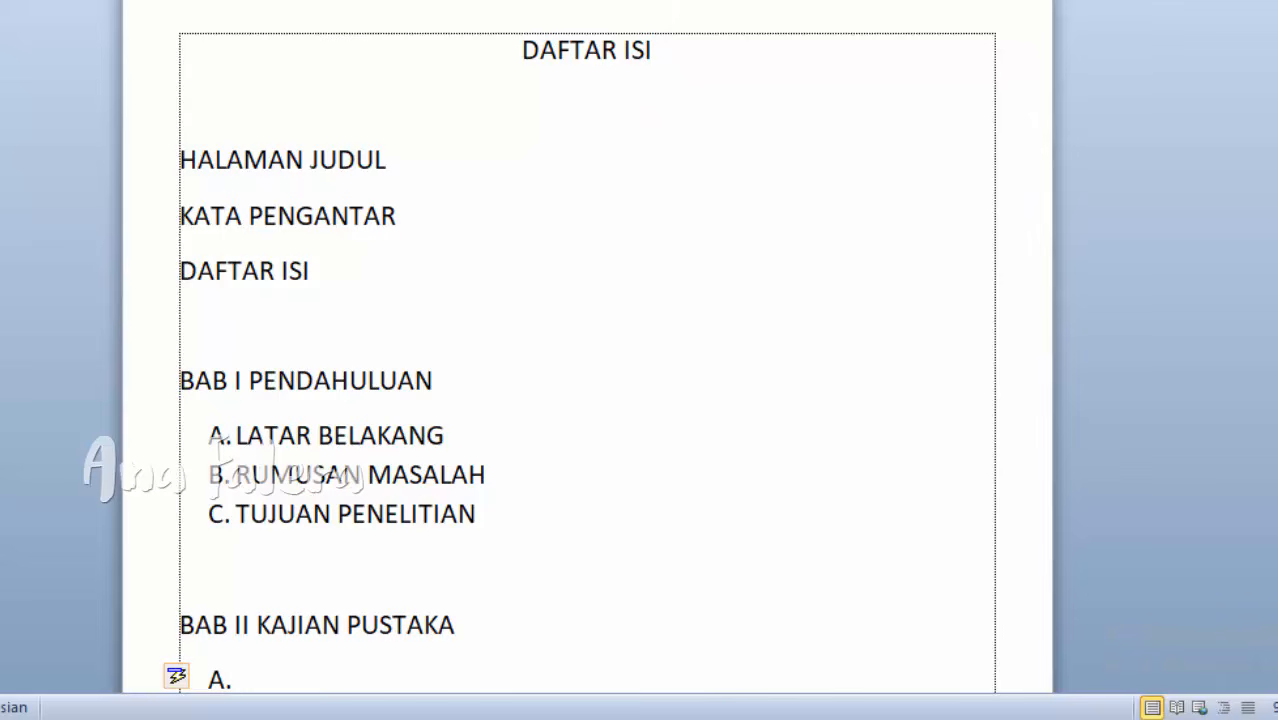
pyautogui.write('PERMINAN')
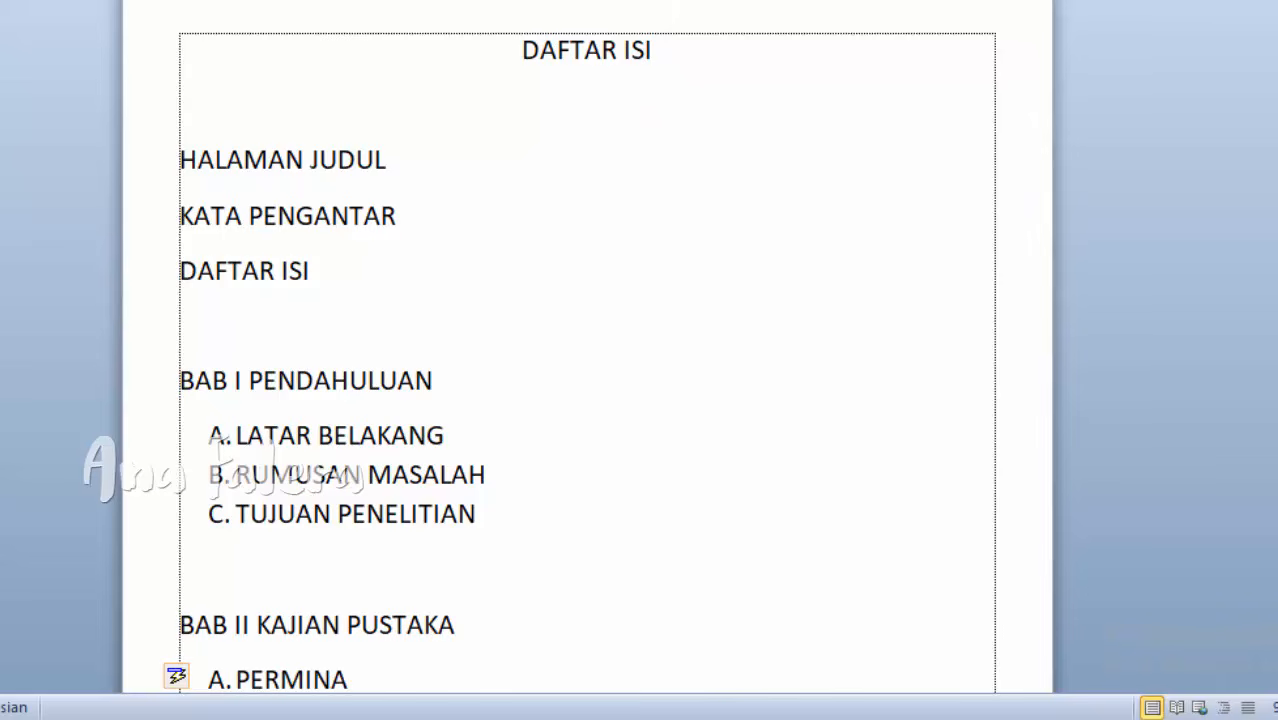
# Step: Start a lettered list under BAB II with item A. PERMAINAN ULAR TANGGA
pyautogui.press('BackSpace')
pyautogui.press('BackSpace')
pyautogui.press('BackSpace')
pyautogui.press('BackSpace')
pyautogui.write('AINAN')
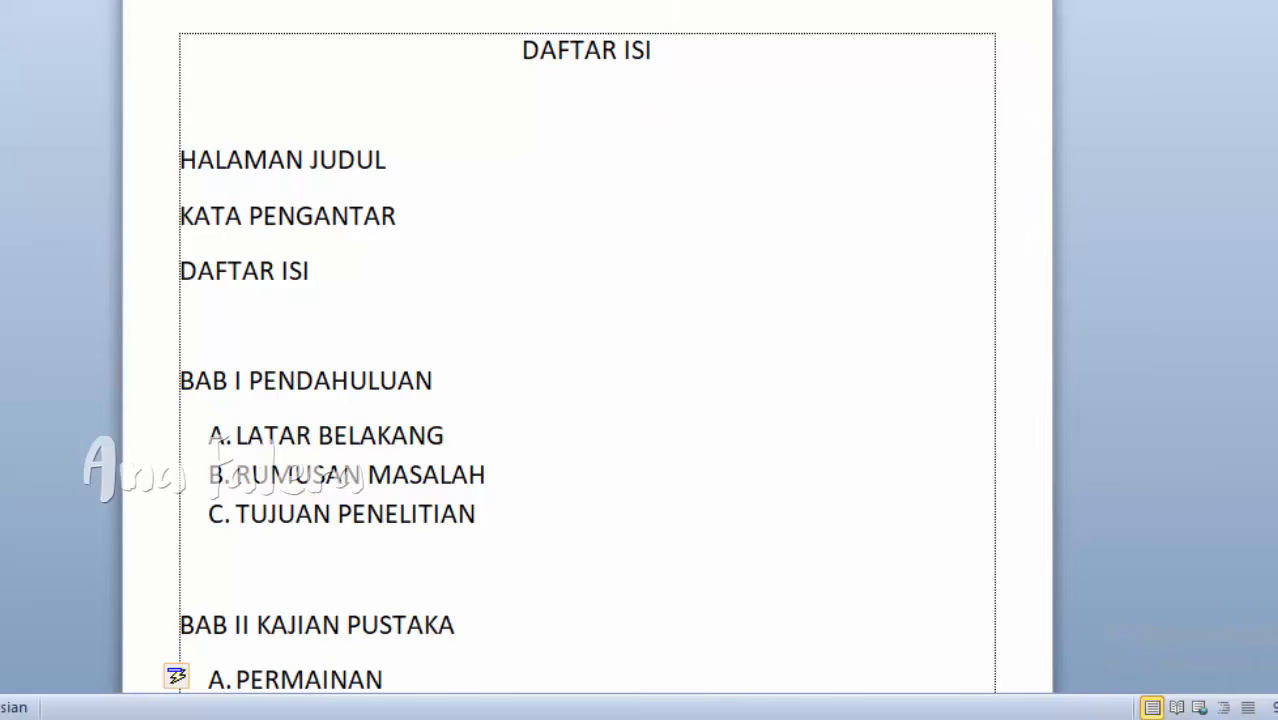
pyautogui.write(' ULAR TANGGA')
pyautogui.press('Return')
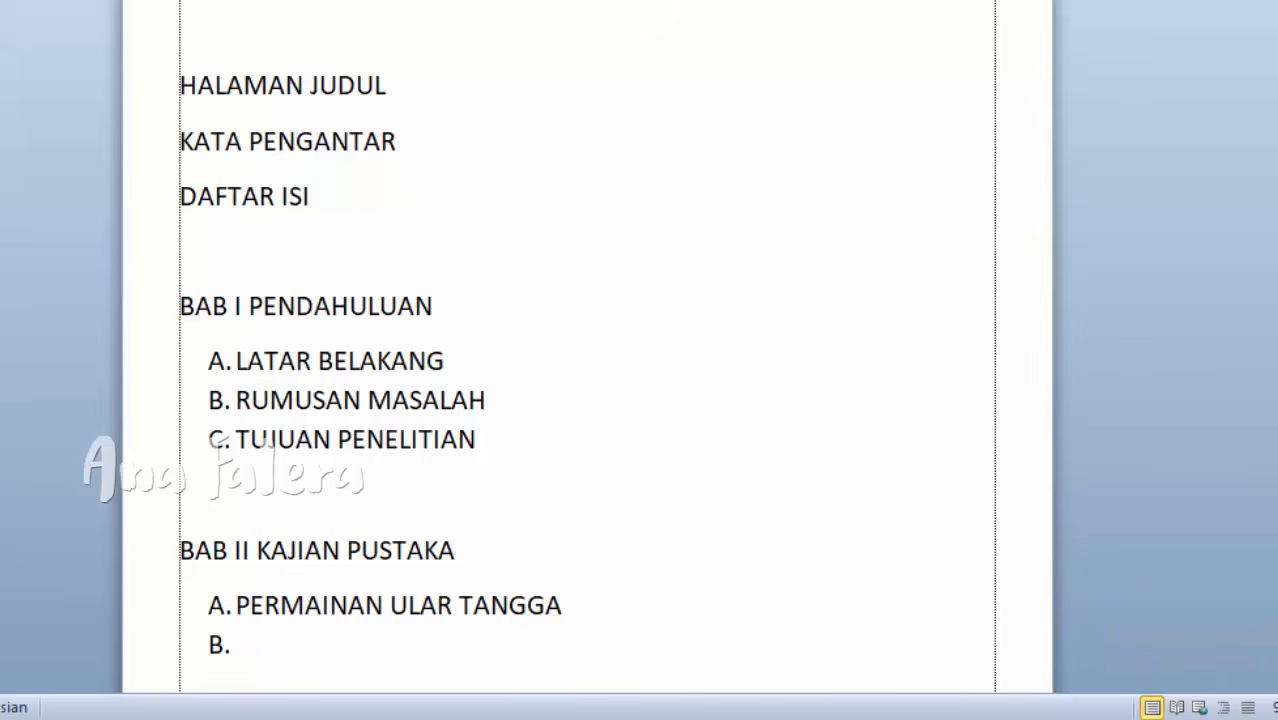
# Step: Add PERKEMBANGAN MOTORIK KASAR ANAK and PERKEMBANGAN KOGNITIF ANAK as items B and C of the BAB II list
pyautogui.write('PERKEMBAN')
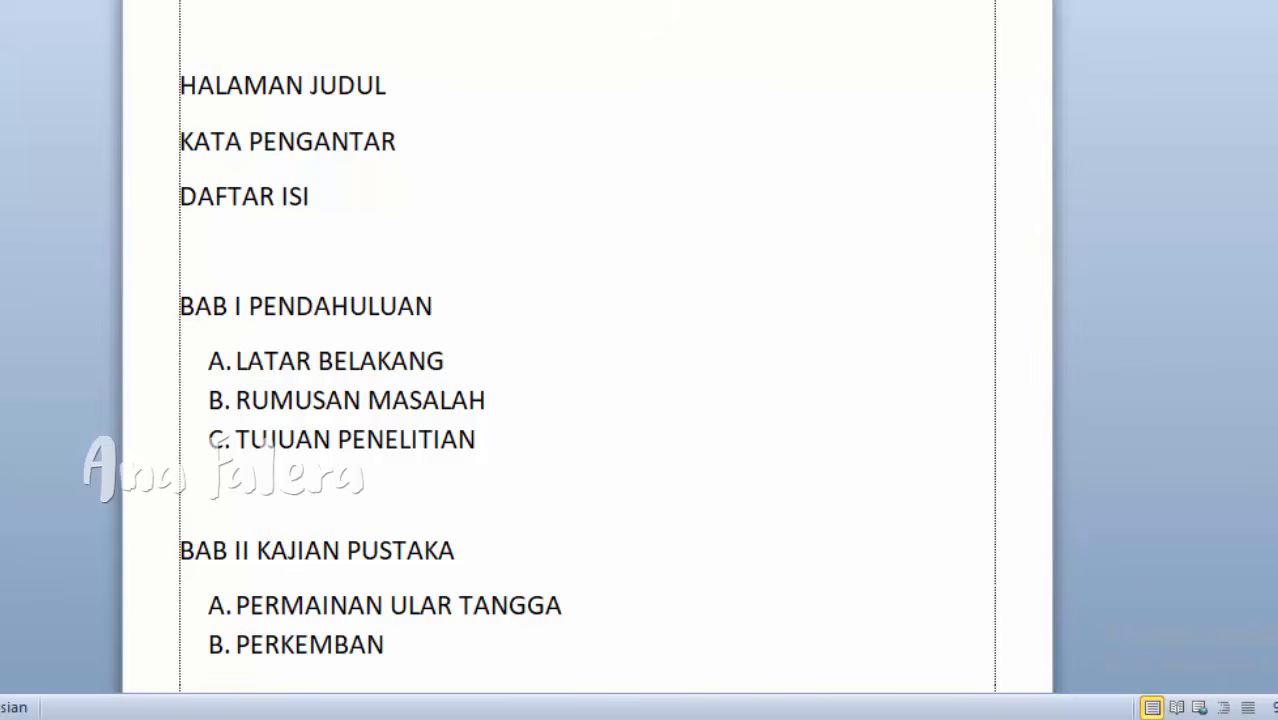
pyautogui.write('GAN MOTORIK KA')
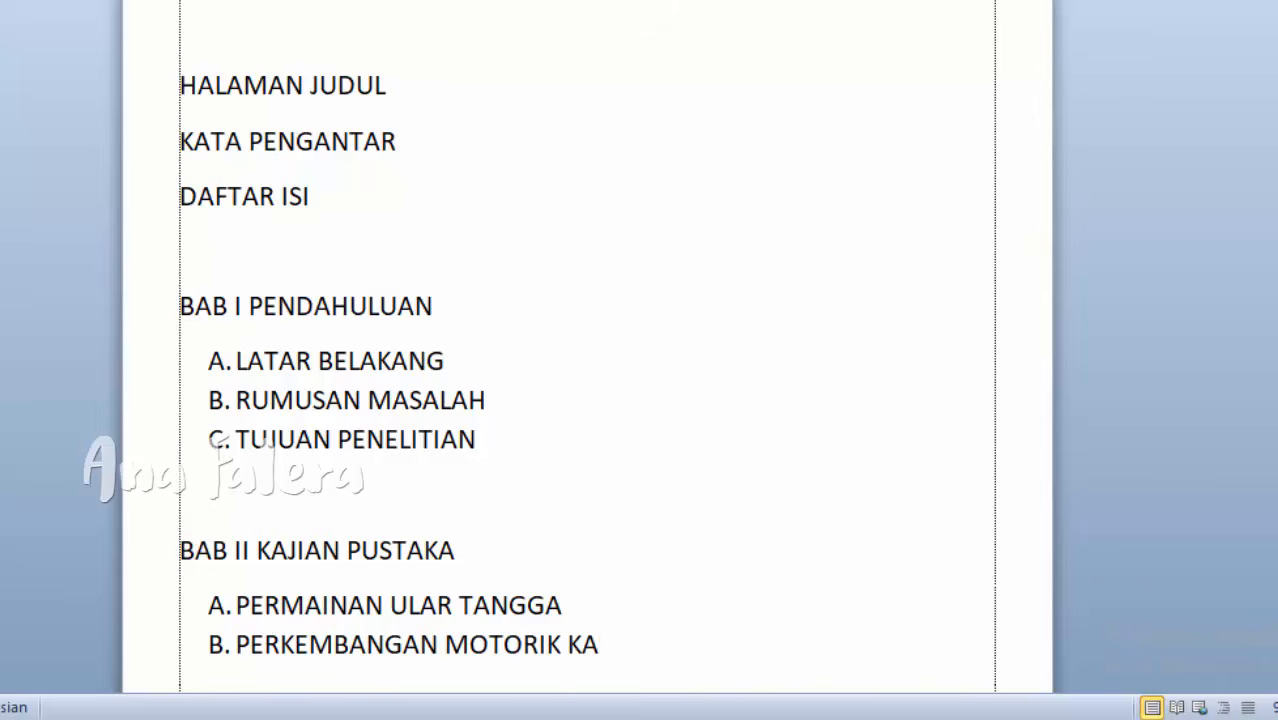
pyautogui.write('SAR ANAK')
pyautogui.press('Return')
pyautogui.write('P')
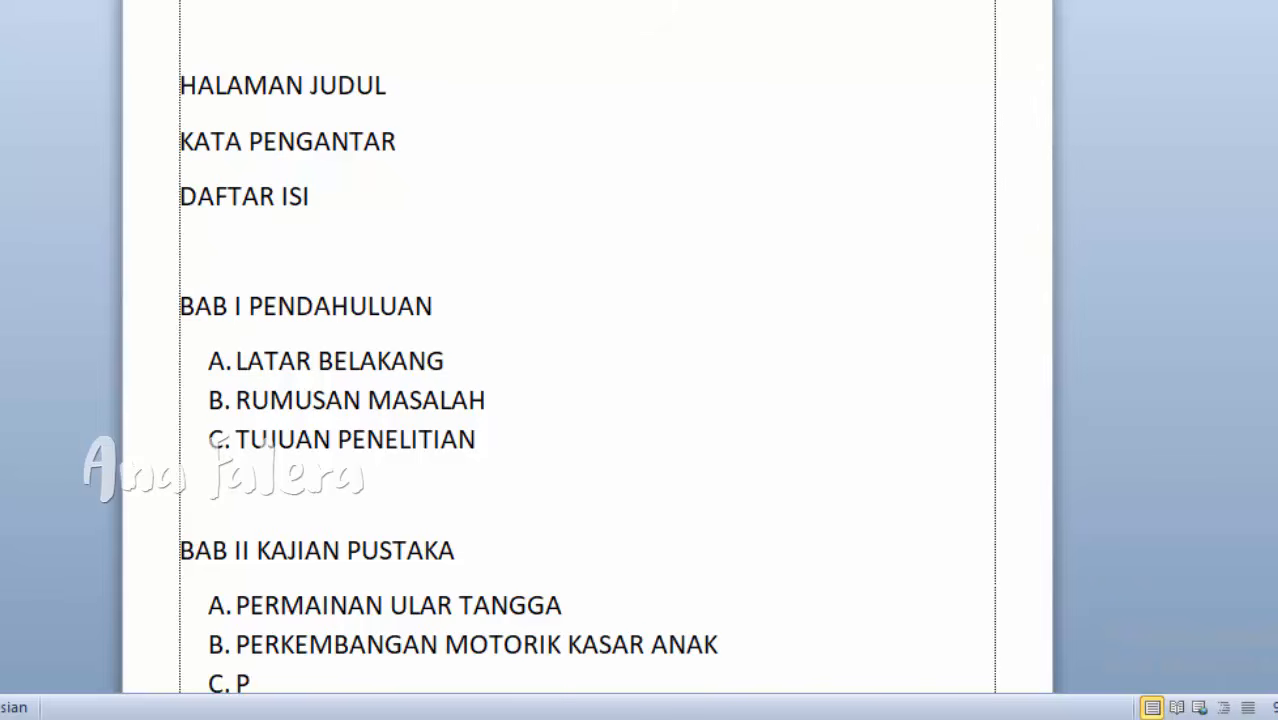
pyautogui.write('ERKEMBANGAN')
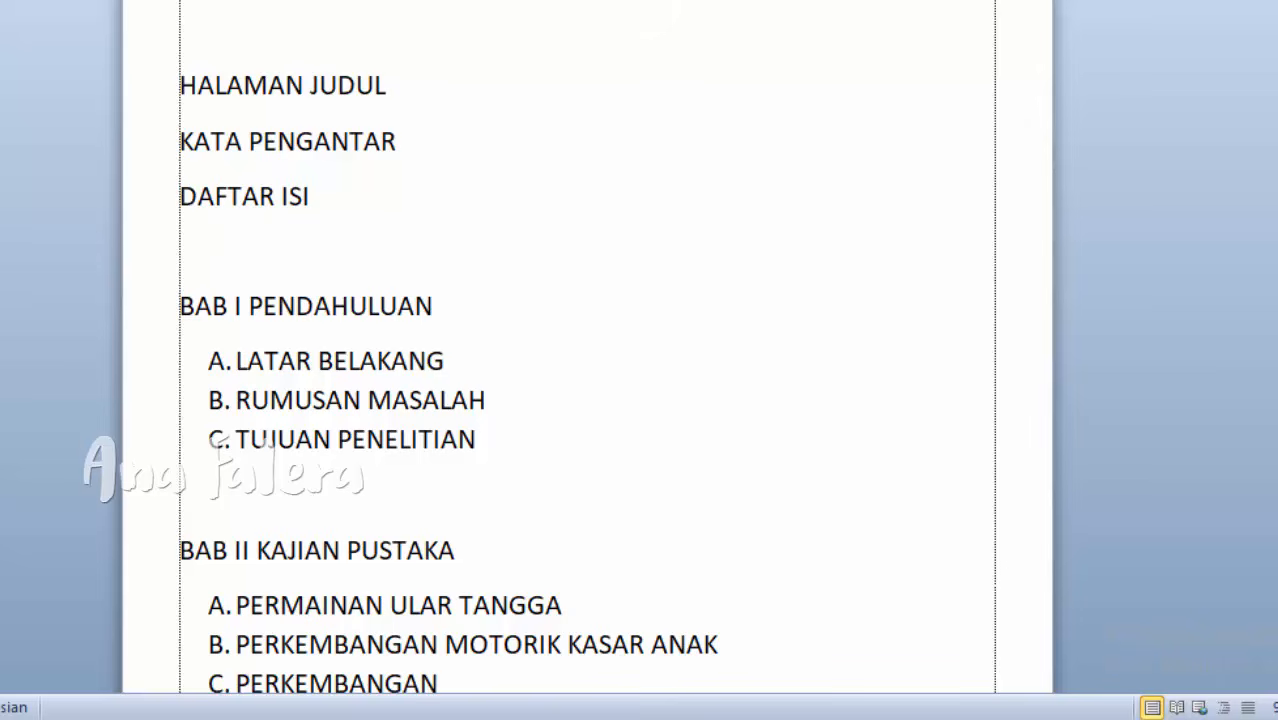
pyautogui.write(' KOGNITIF ANAK')
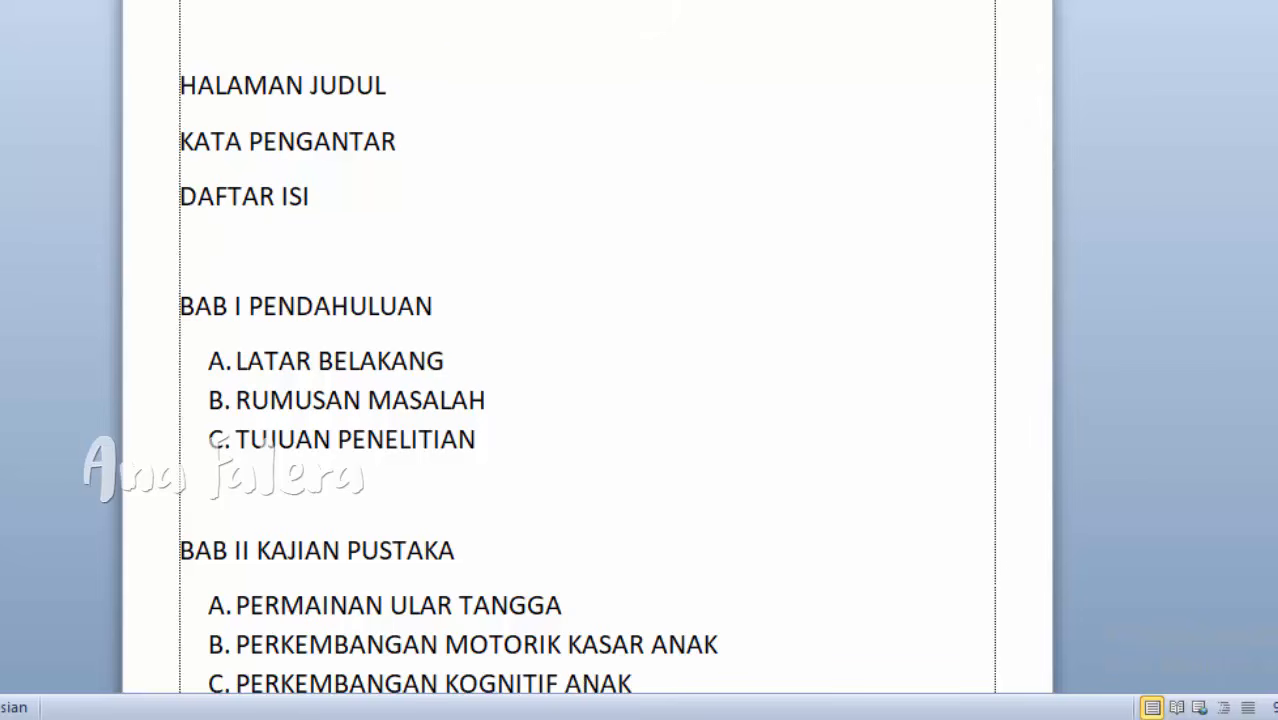
# Step: Set the spacing after paragraphs to 0 pt for the whole text, including the title
pyautogui.moveTo(653, 685); pyautogui.dragTo(318, 361)
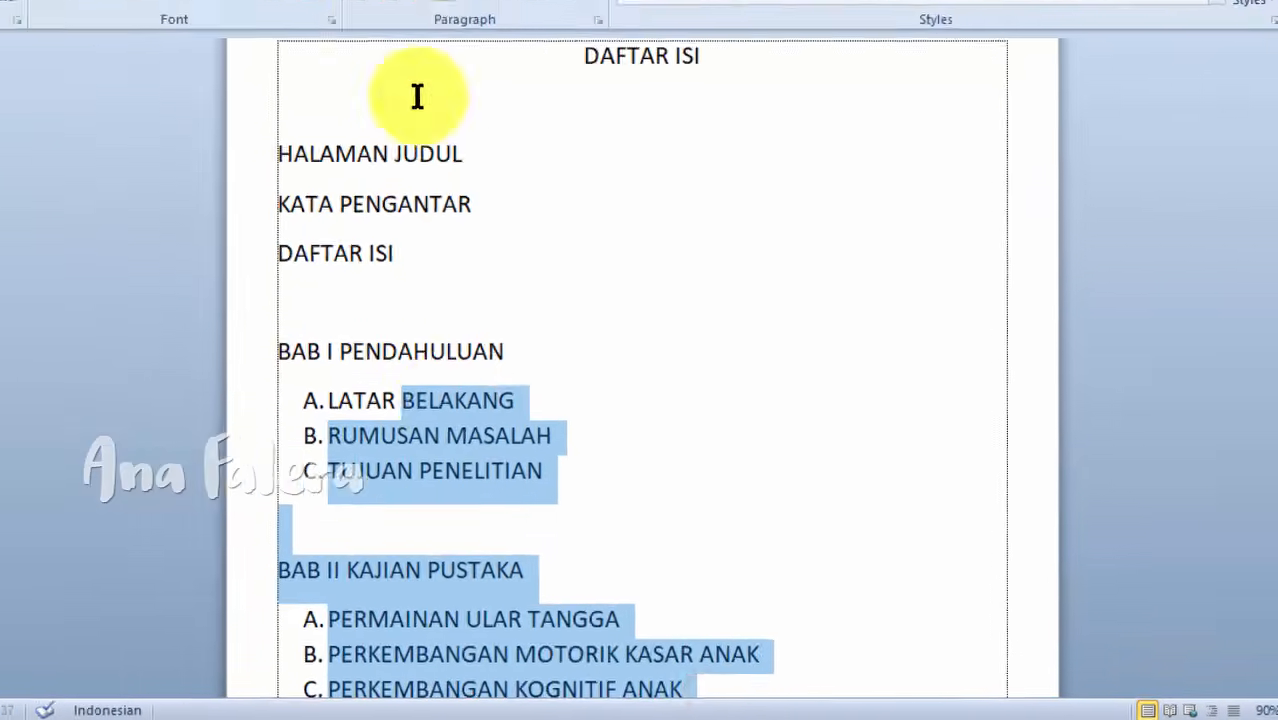
pyautogui.moveTo(417, 96); pyautogui.dragTo(363, 20)
pyautogui.click(205, 18)
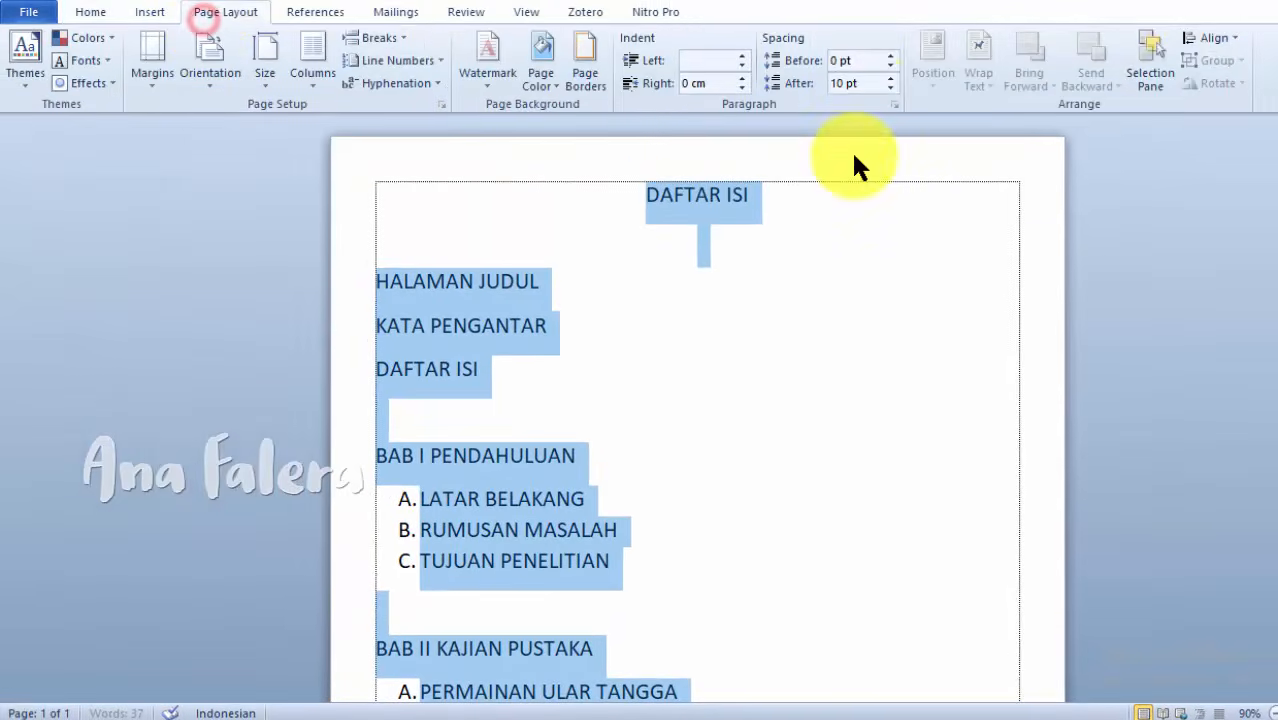
pyautogui.click(890, 88)
pyautogui.click(890, 88)
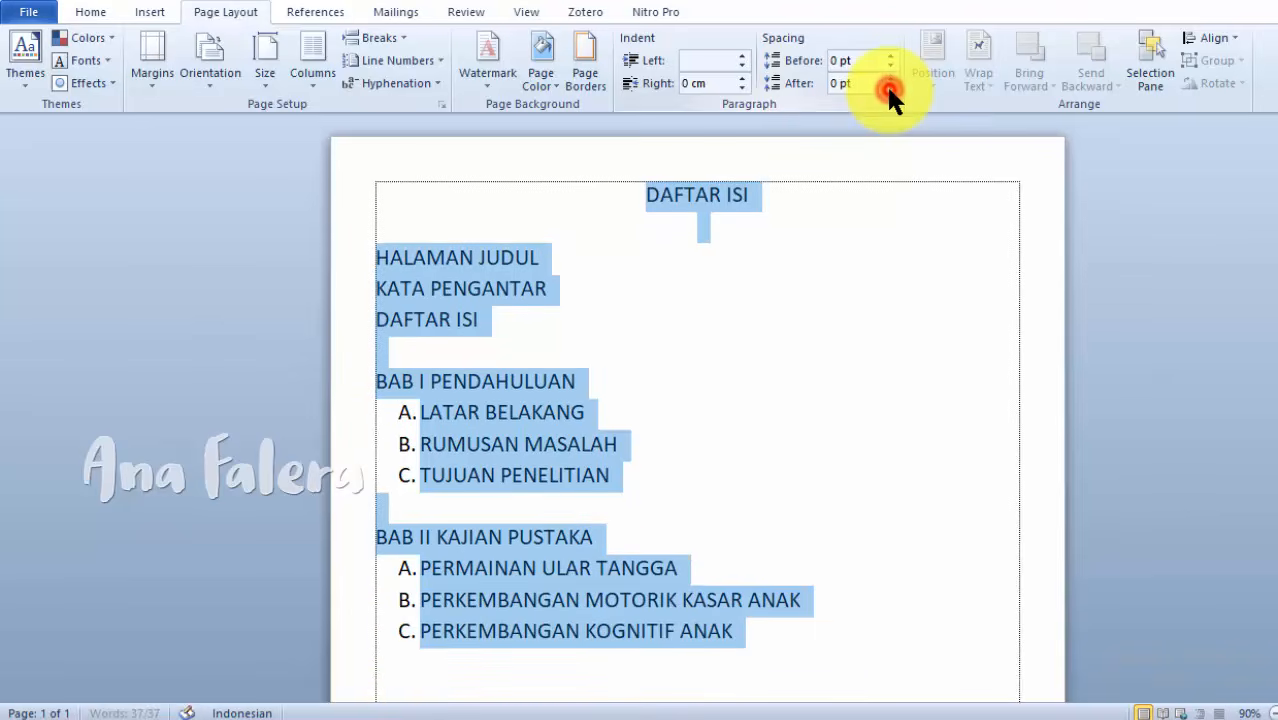
pyautogui.click(90, 12)
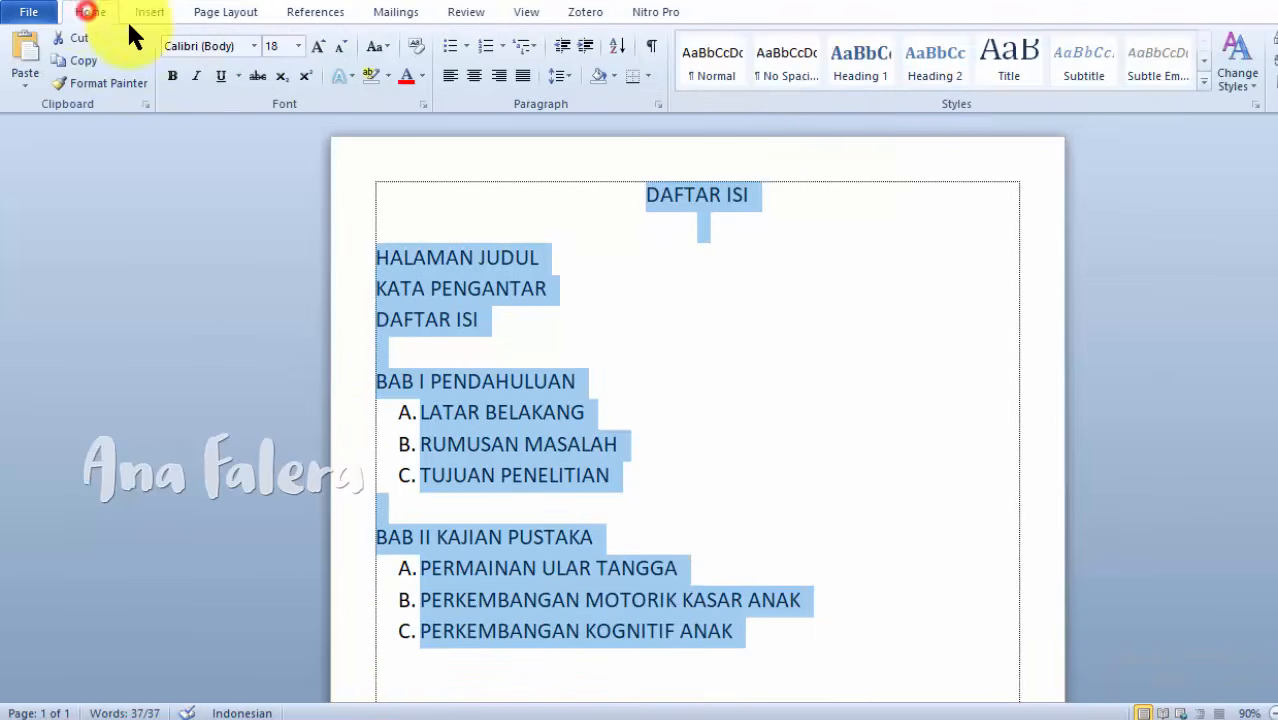
pyautogui.click(711, 457)
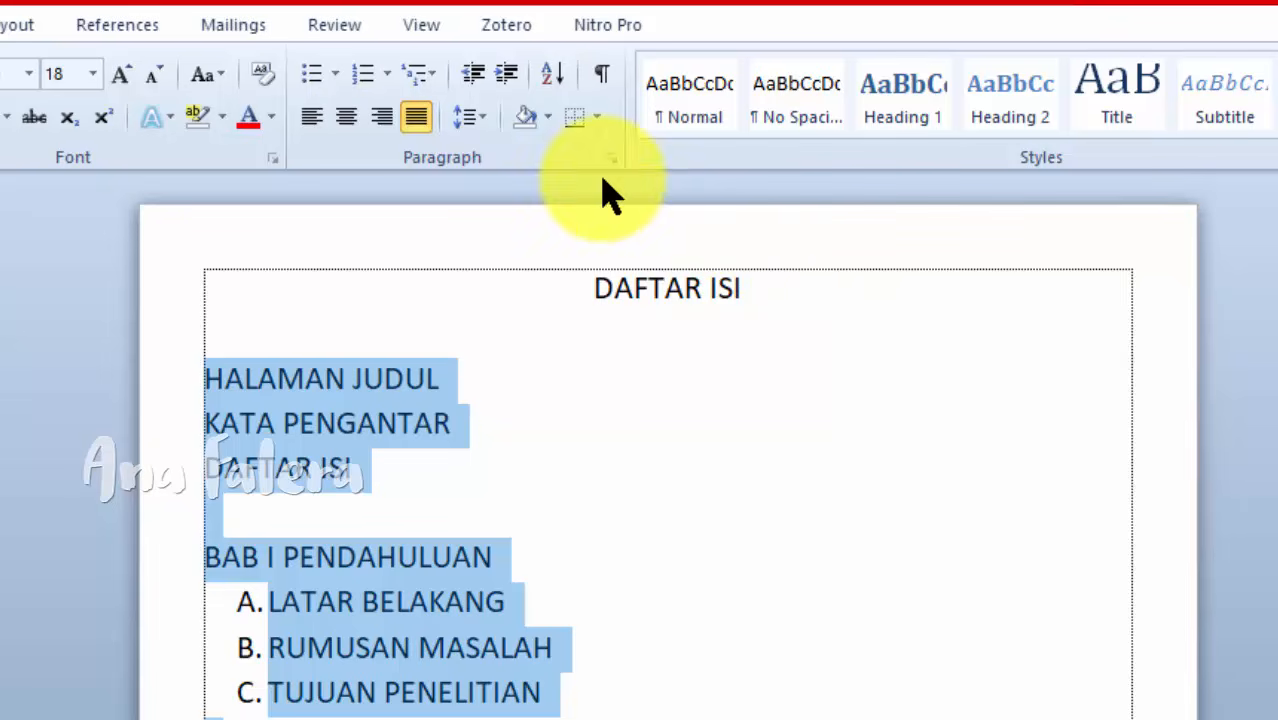
# Step: Show the ruler and select all entries from HALAMAN JUDUL through PERKEMBANGAN KOGNITIF ANAK
pyautogui.click(424, 30)
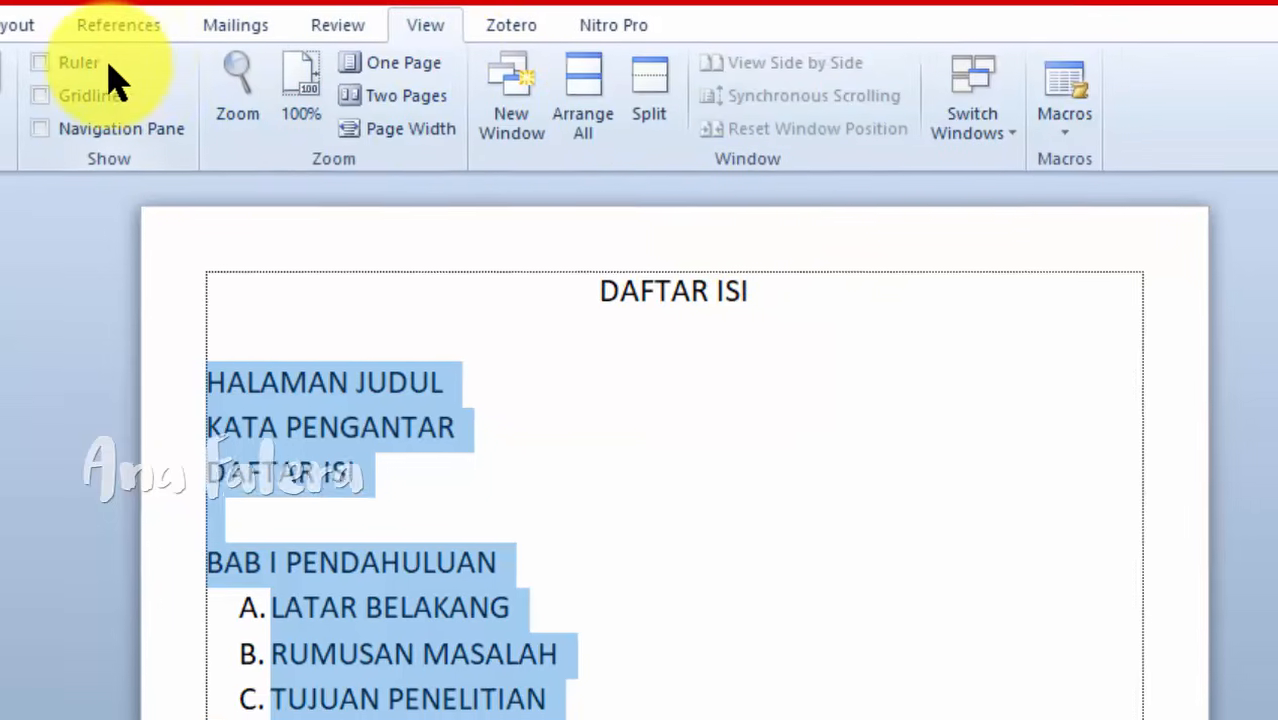
pyautogui.click(38, 64)
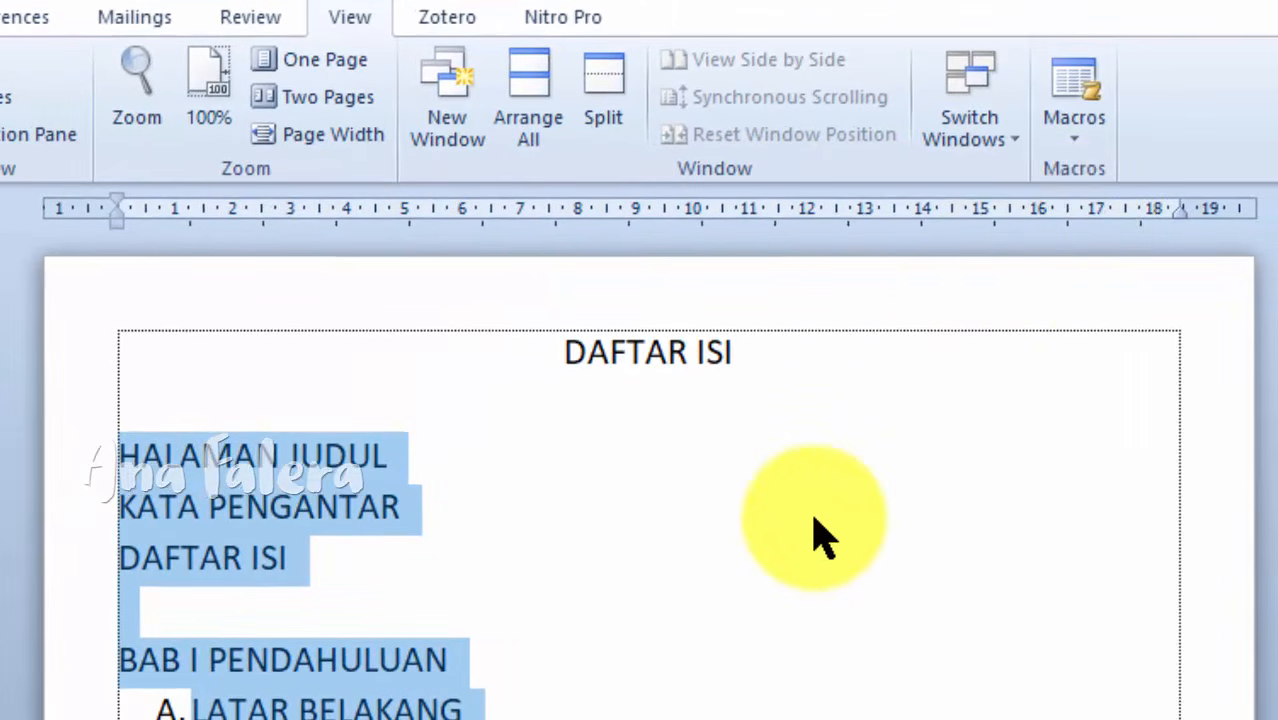
pyautogui.click(320, 709)
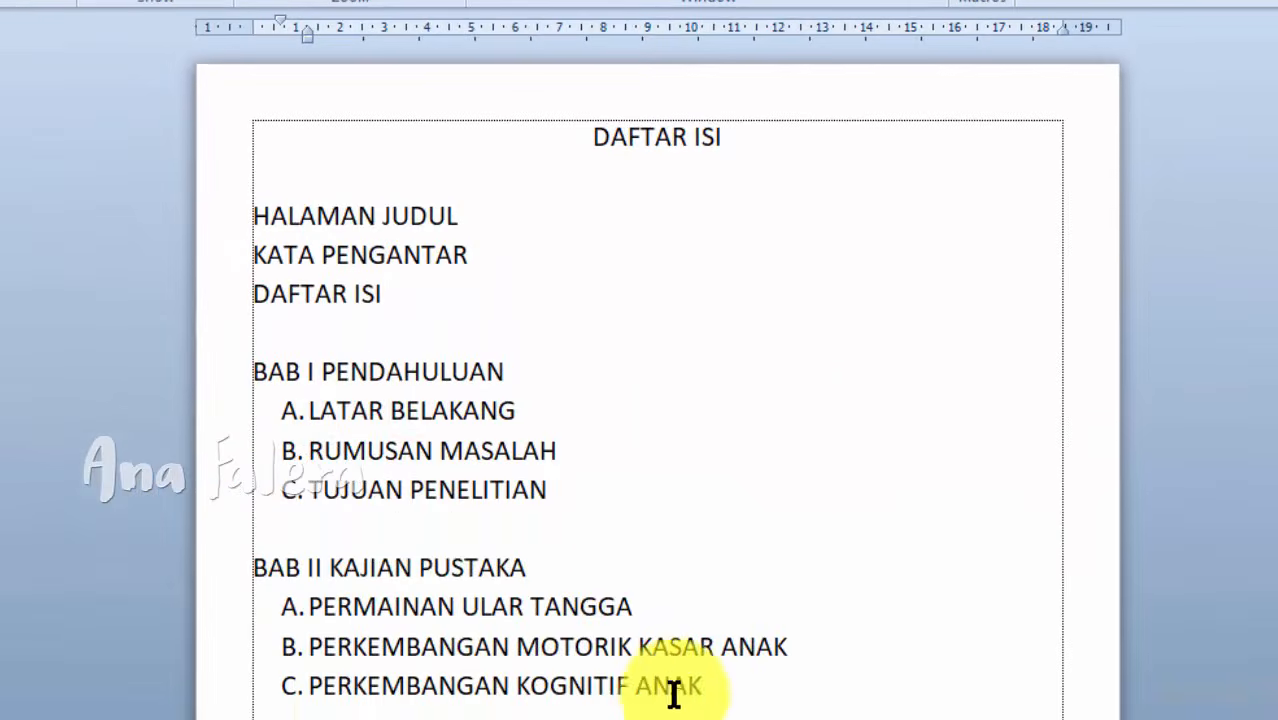
pyautogui.moveTo(708, 686); pyautogui.dragTo(268, 216)
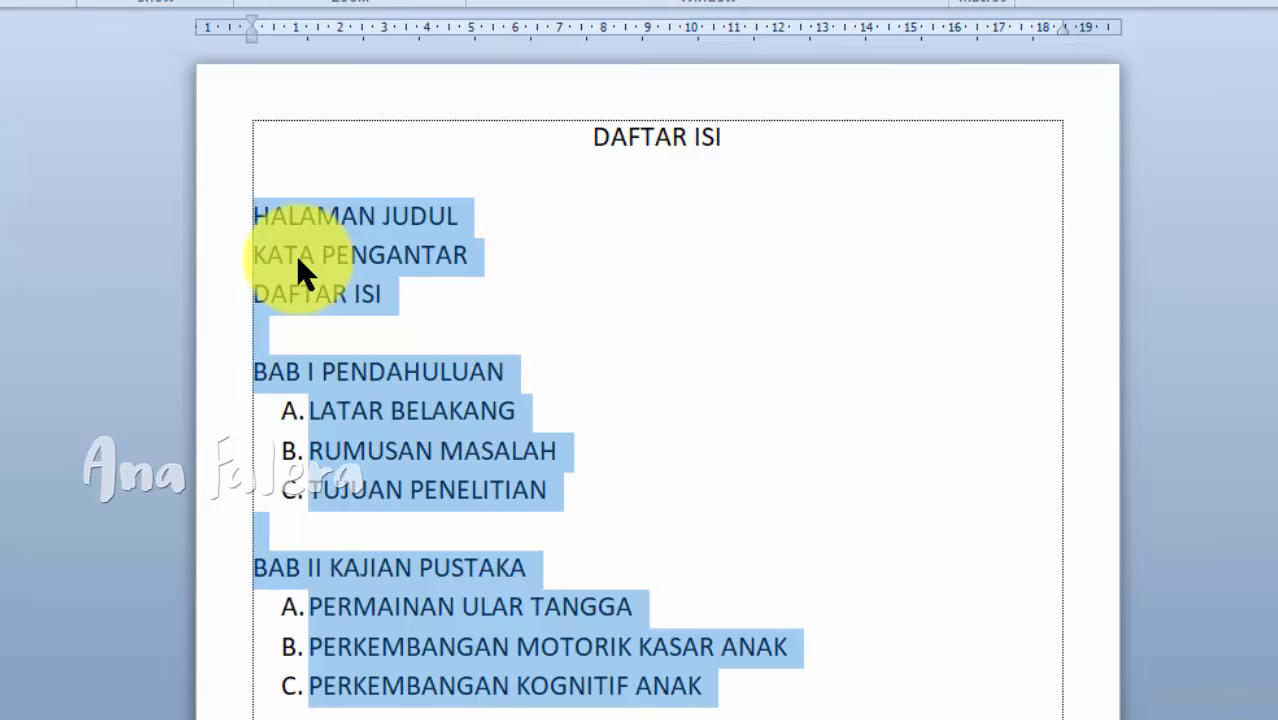
# Step: Add a centered tab stop at 16 cm with dotted leader 2 to the selected table of contents entries
pyautogui.rightClick(296, 255)
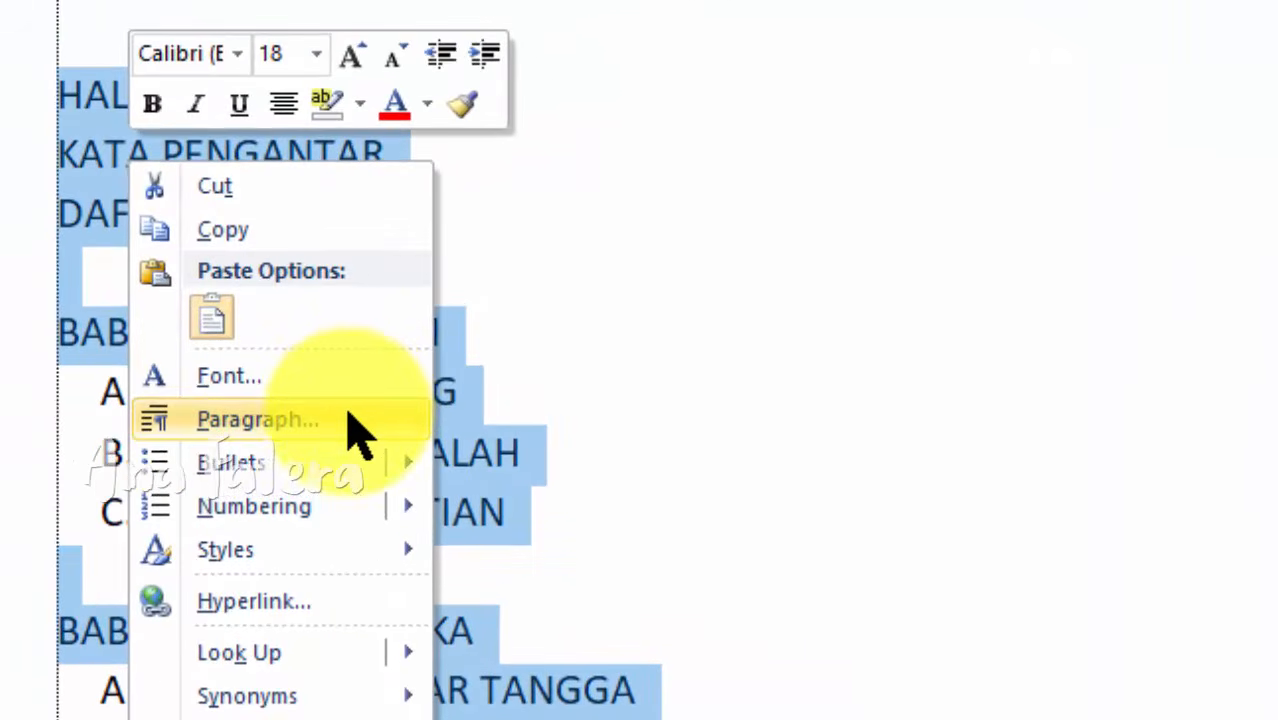
pyautogui.click(355, 418)
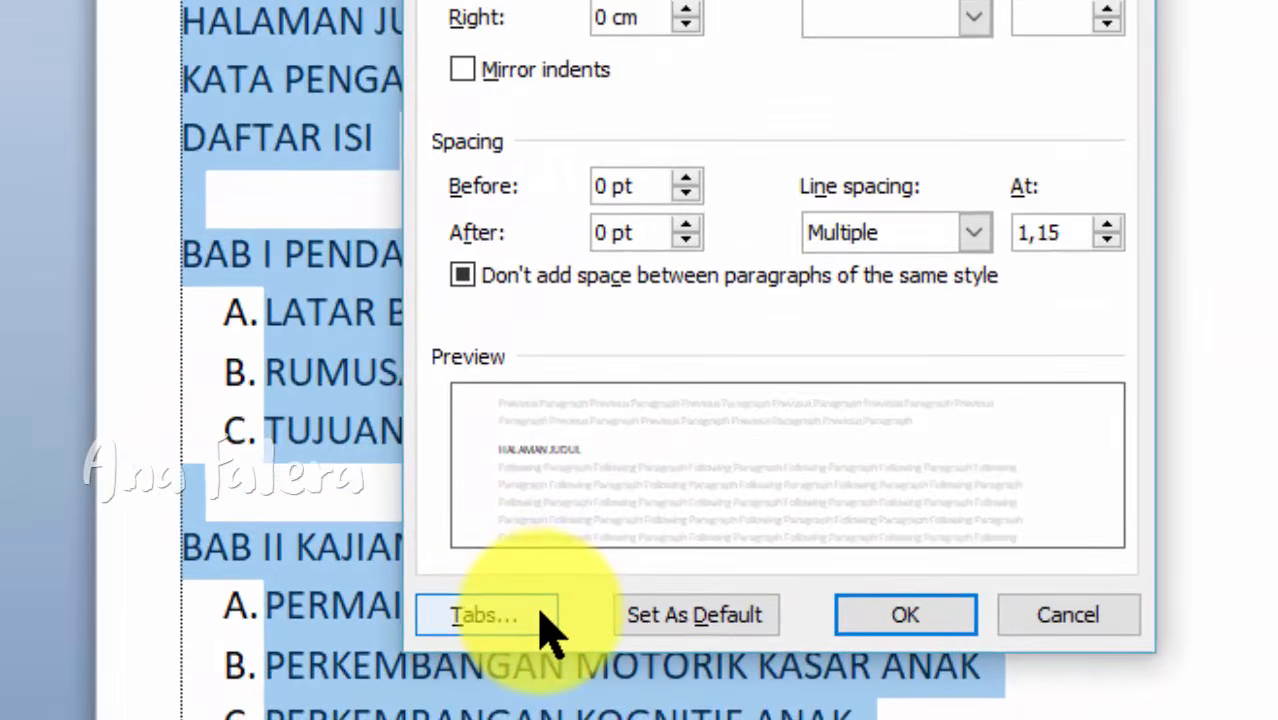
pyautogui.click(375, 689)
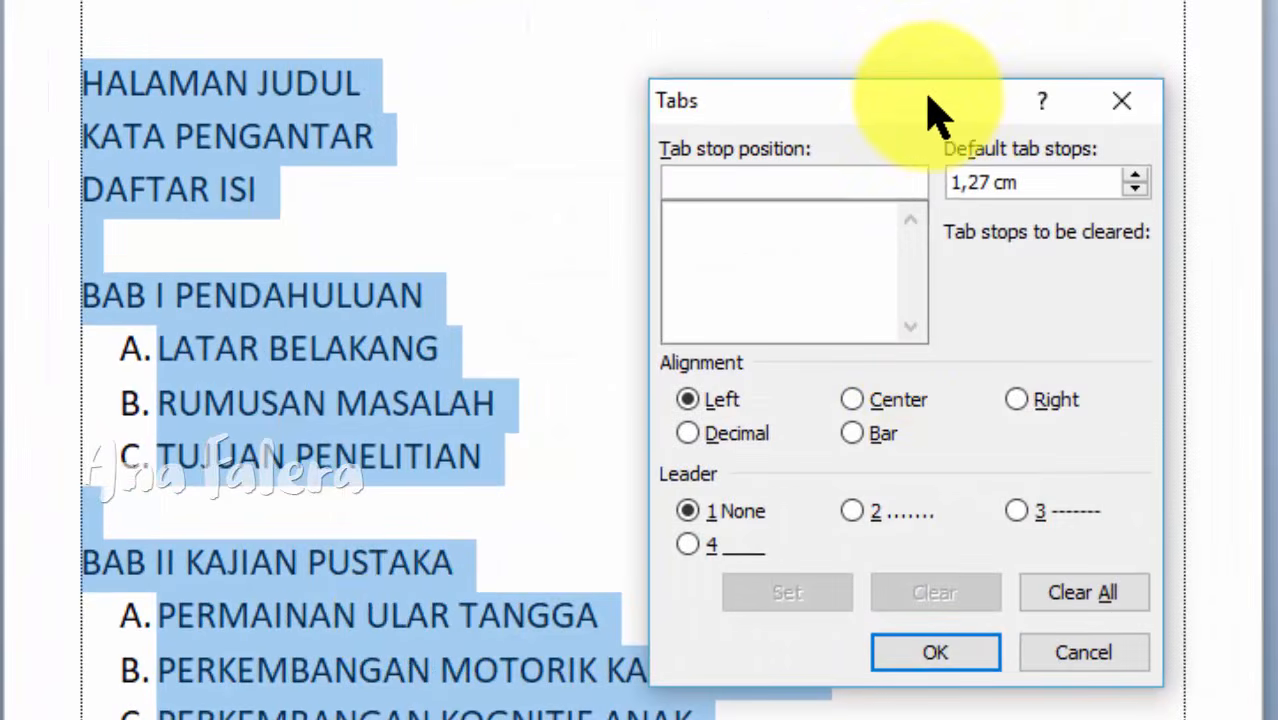
pyautogui.moveTo(921, 100); pyautogui.dragTo(918, 38)
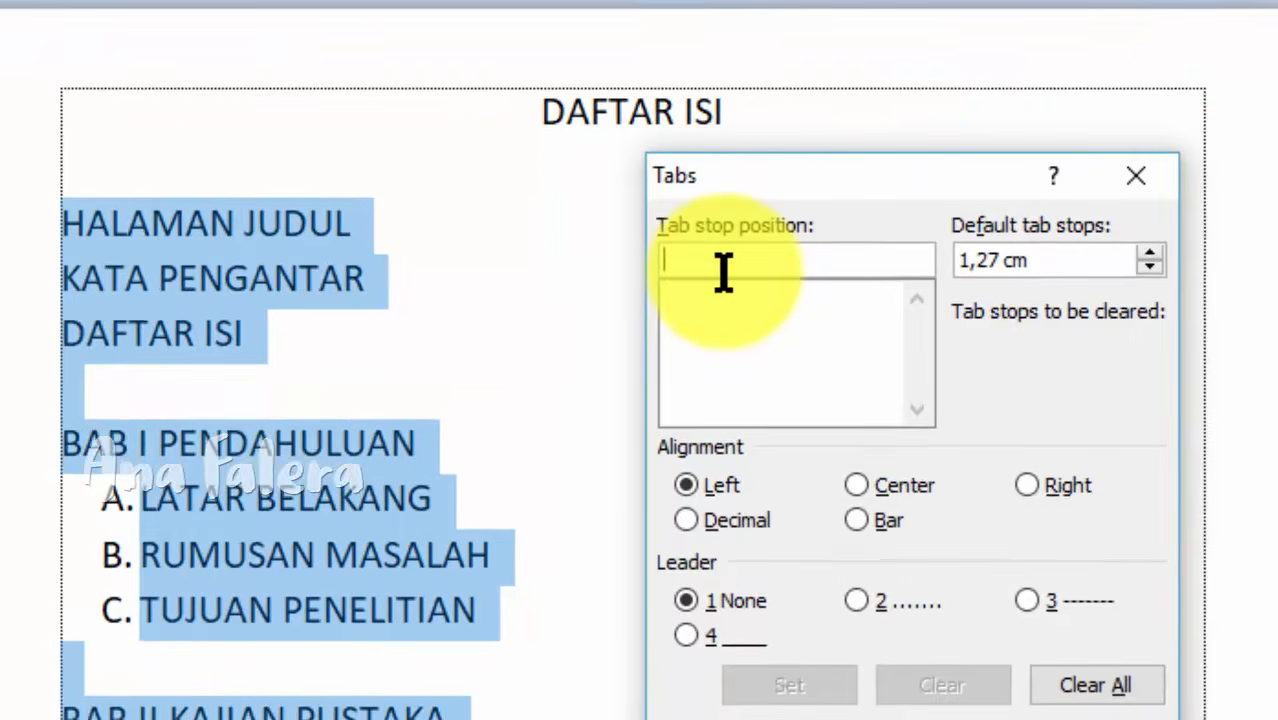
pyautogui.write('16')
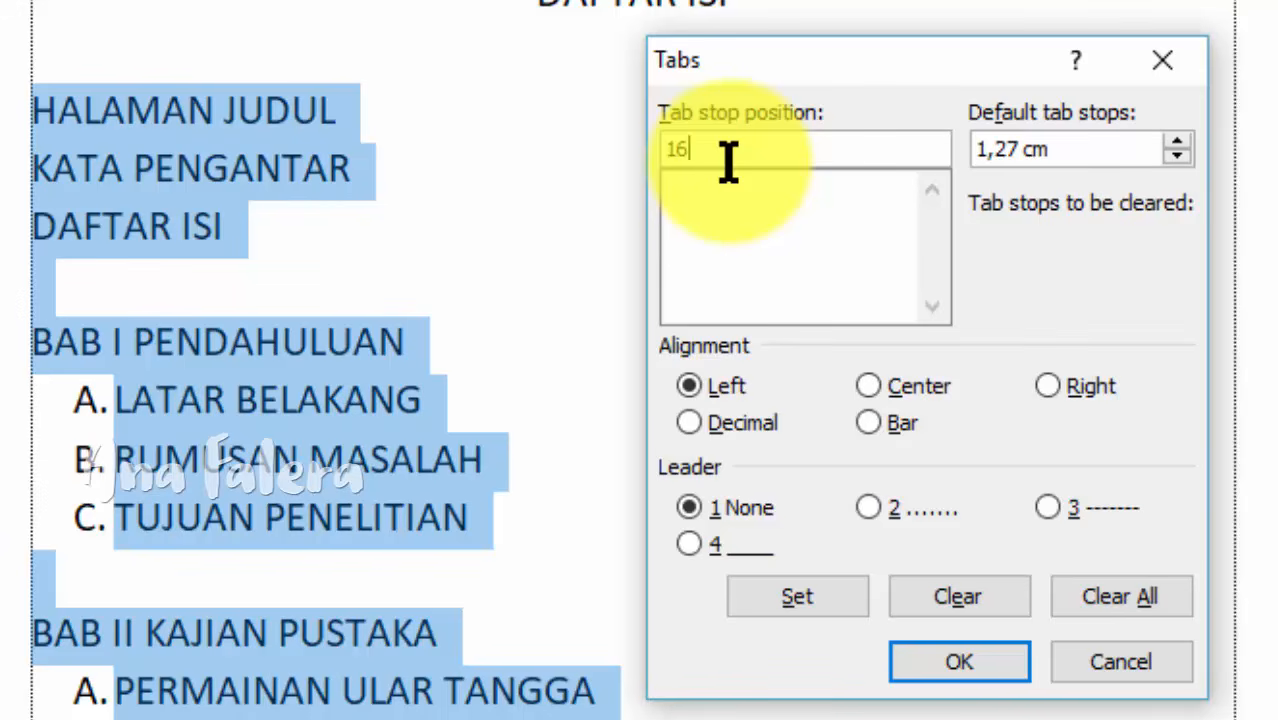
pyautogui.click(874, 388)
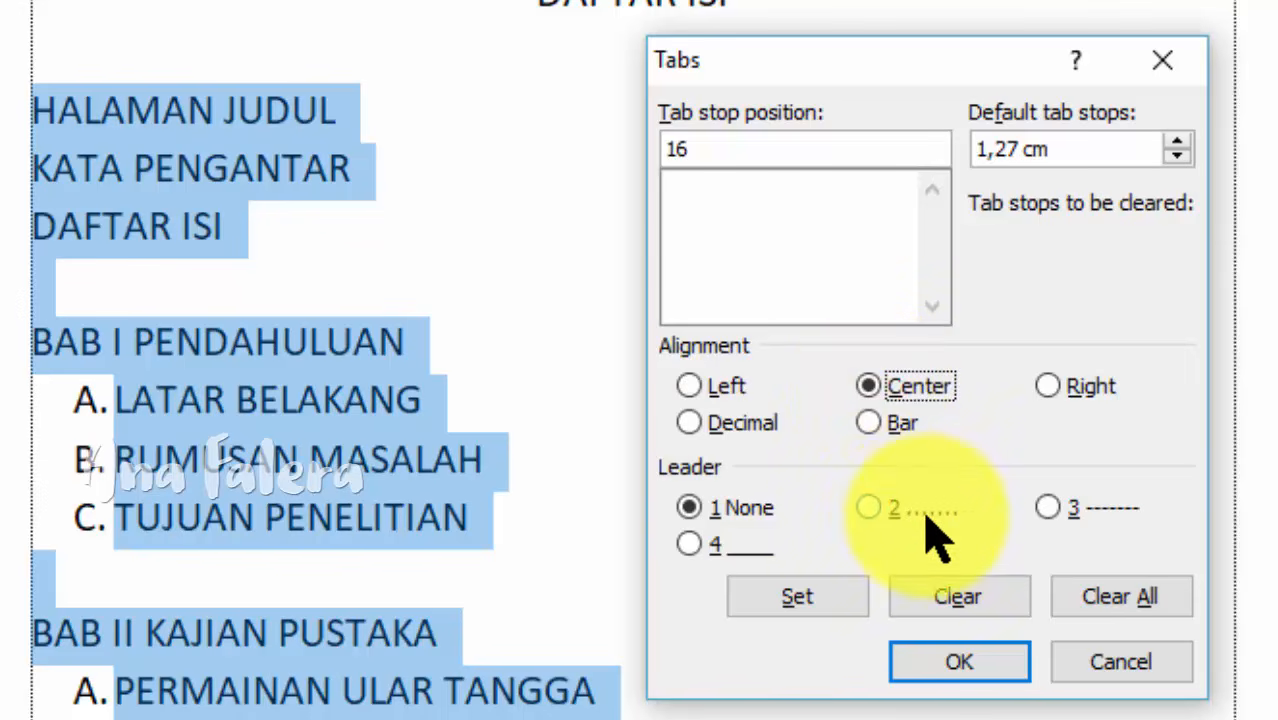
pyautogui.click(866, 512)
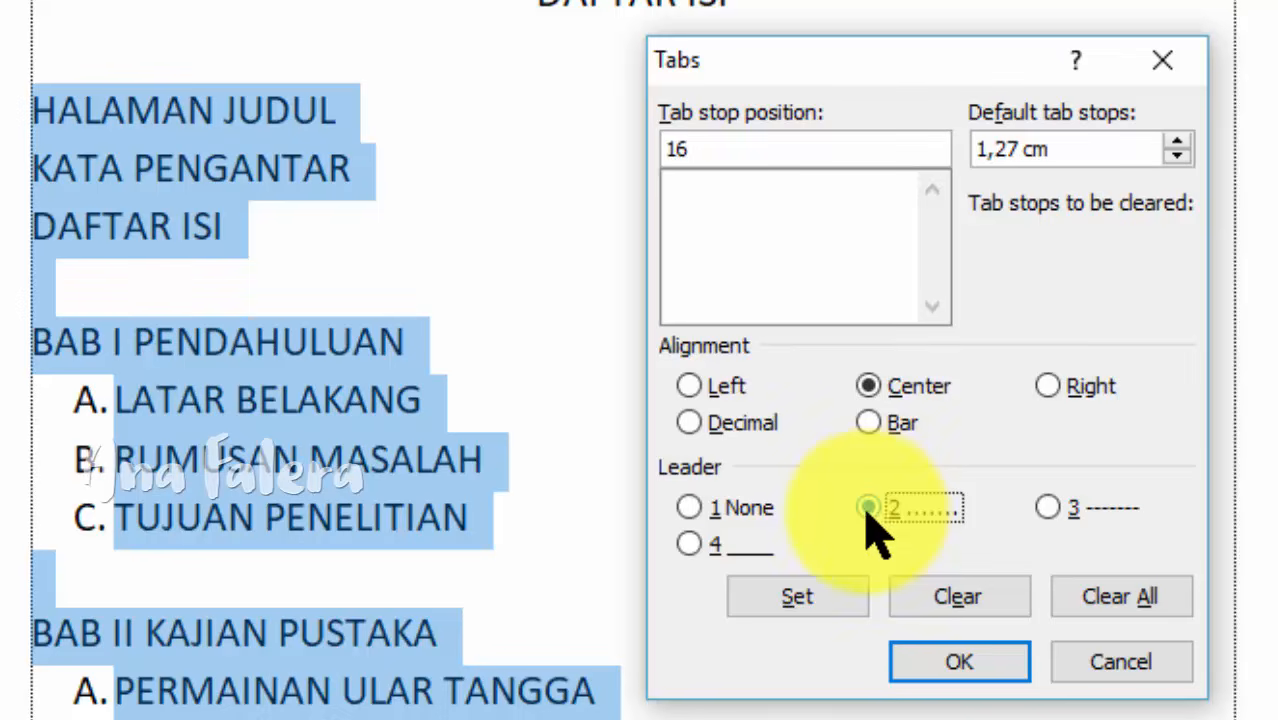
pyautogui.click(840, 601)
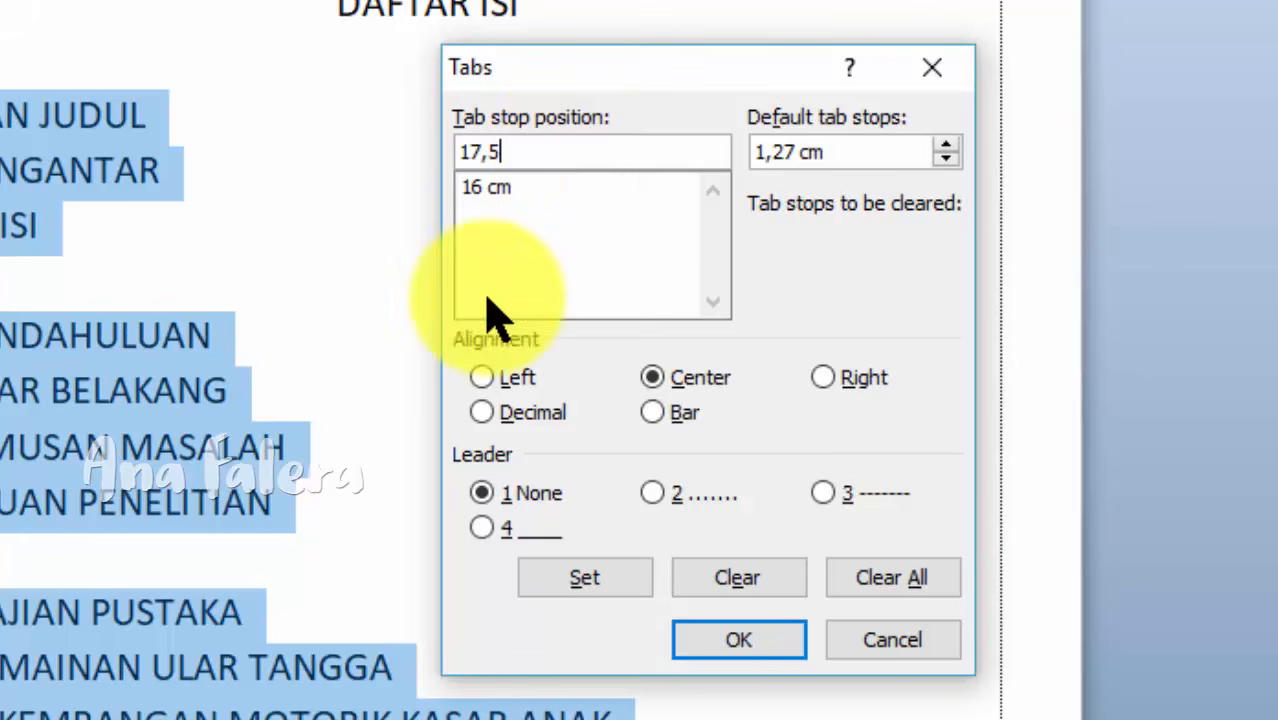
# Step: Add a right-aligned tab stop at 17,5 cm without a leader and apply the tab settings to the selected entries
pyautogui.click(826, 382)
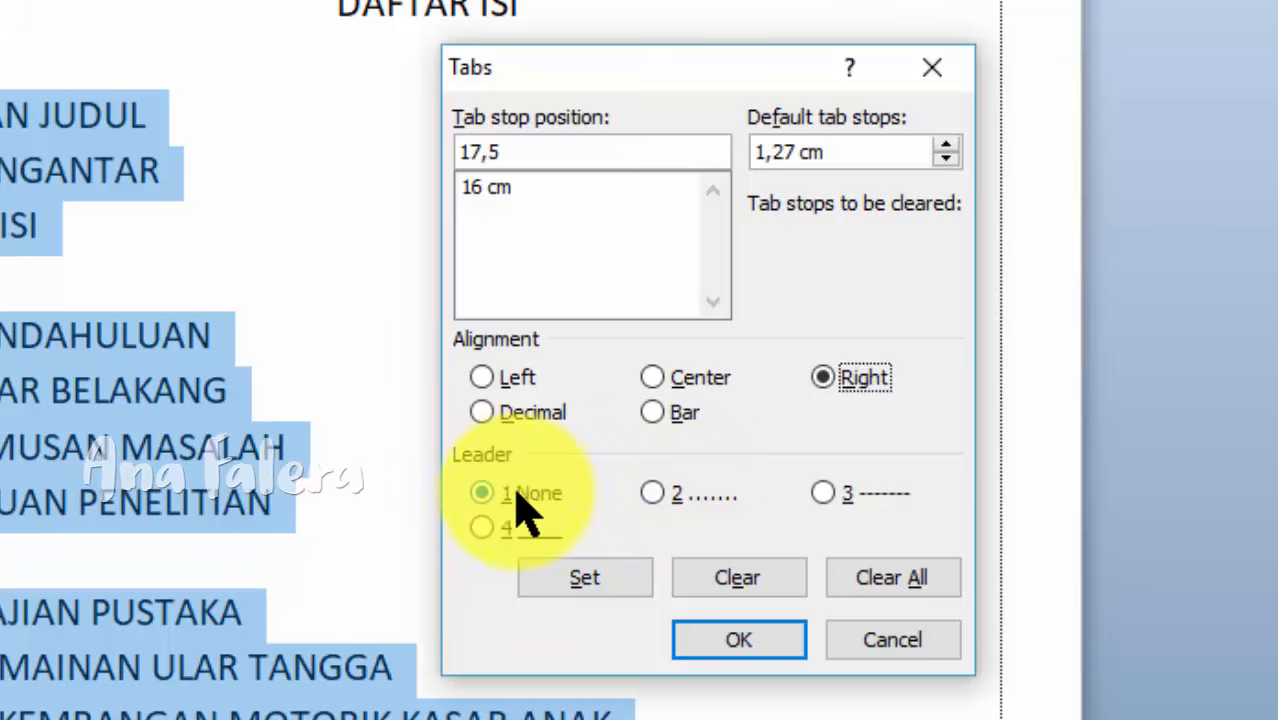
pyautogui.click(621, 568)
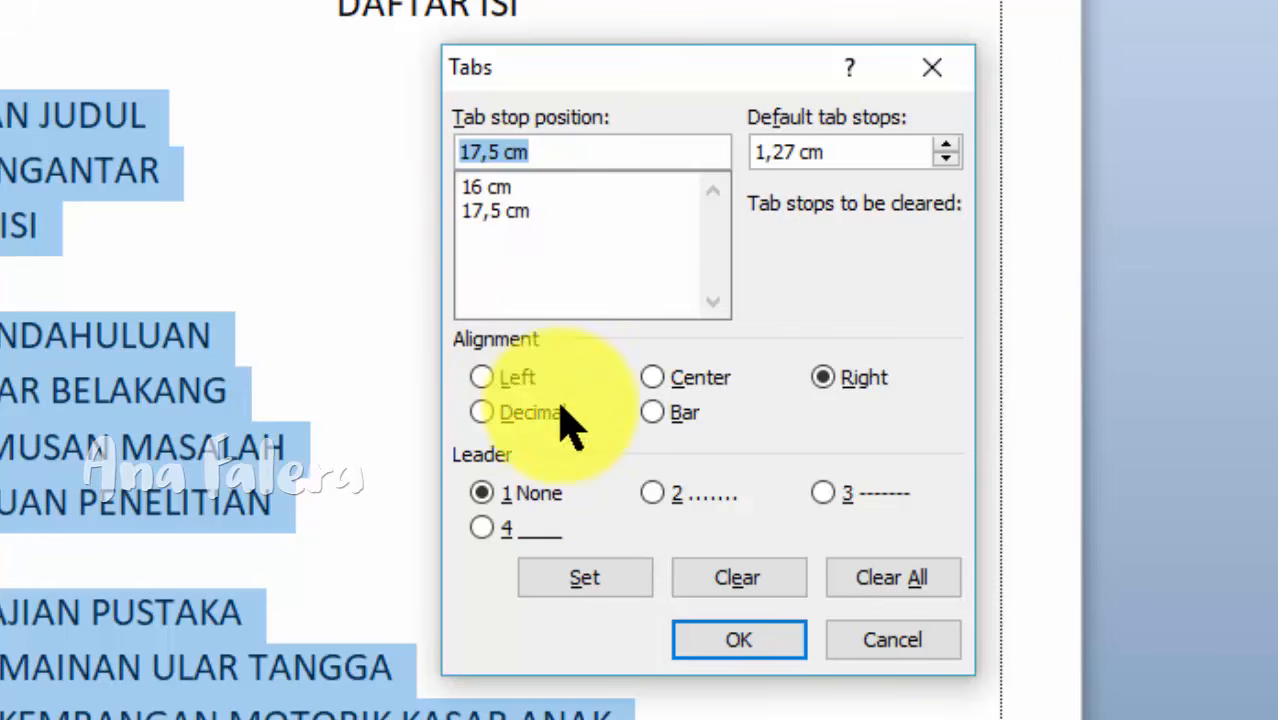
pyautogui.click(700, 640)
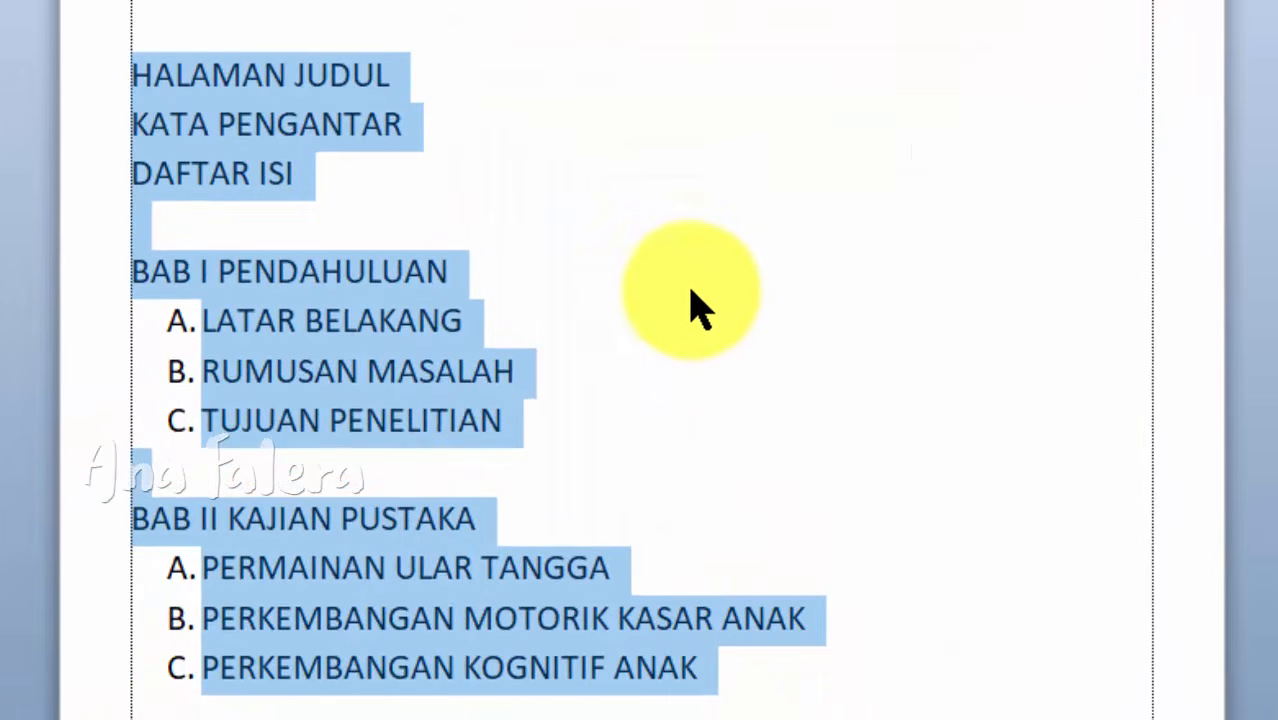
# Step: Deselect the entries and place the text cursor at the end of the HALAMAN JUDUL line
pyautogui.click(634, 238)
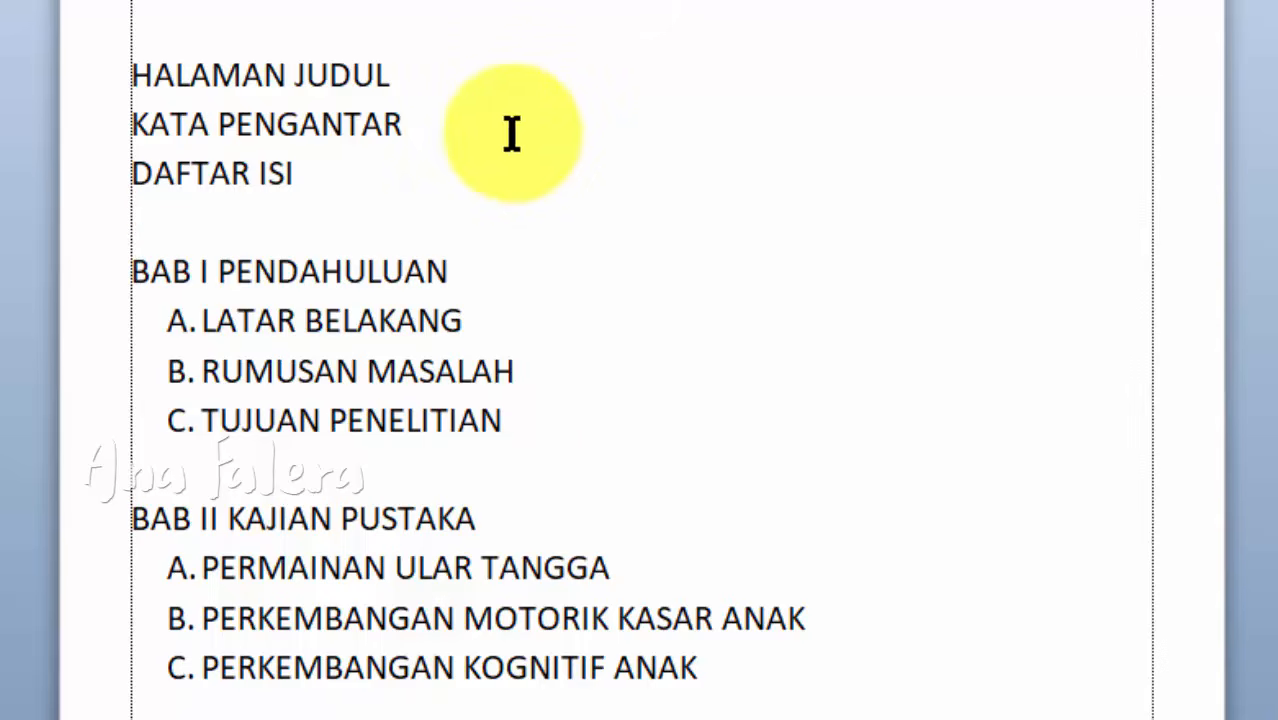
pyautogui.click(431, 80)
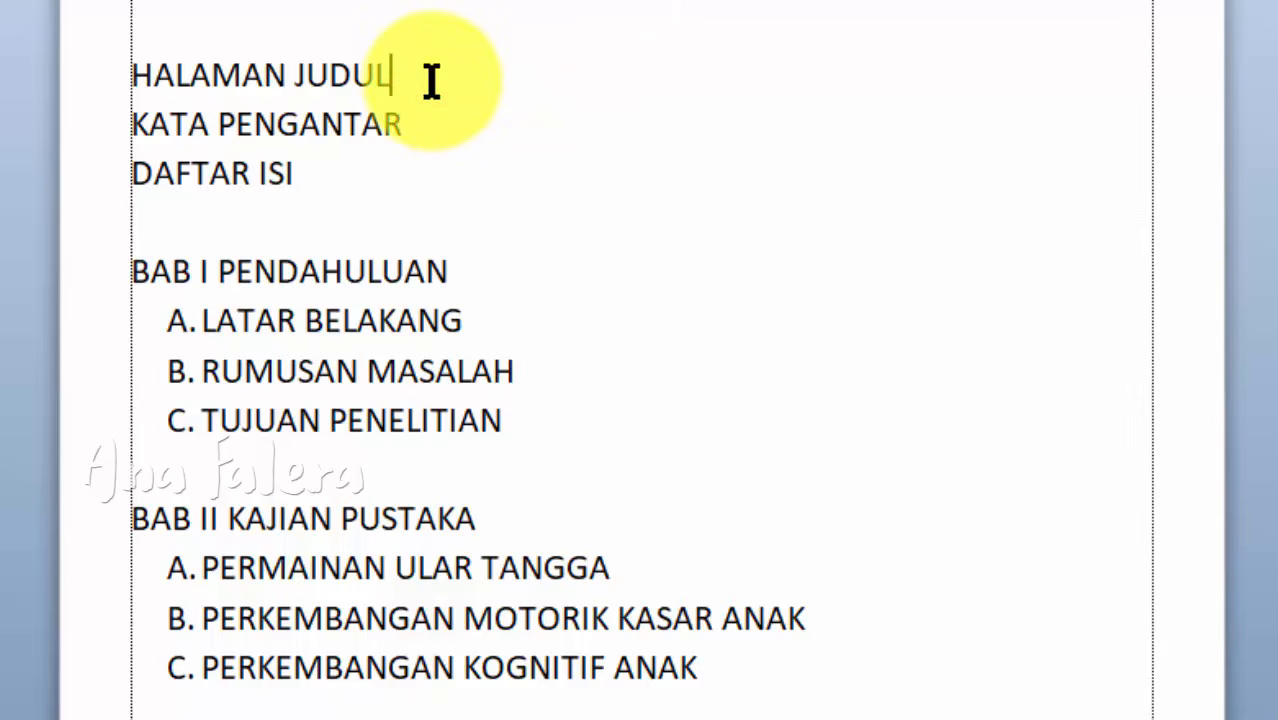